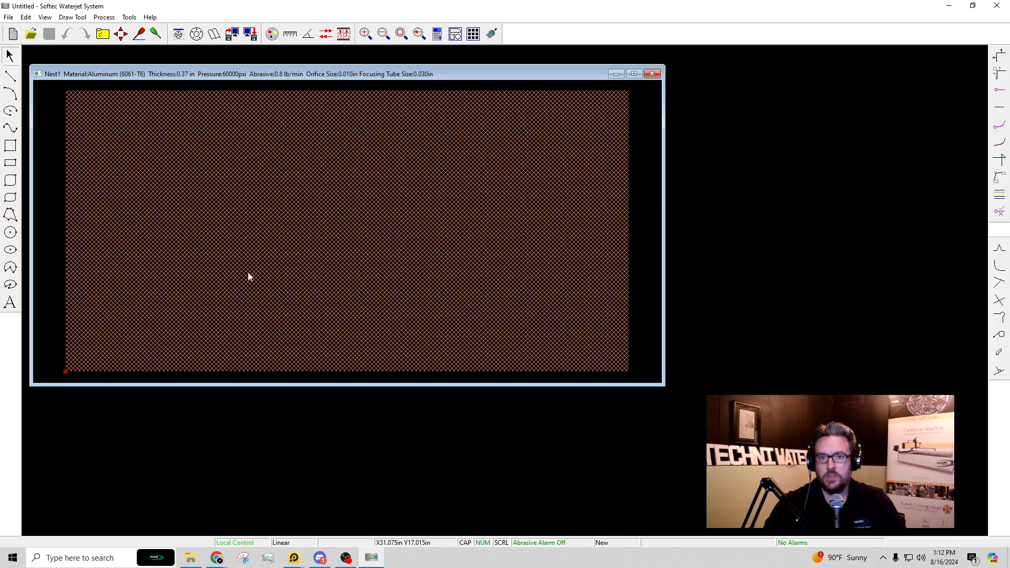
- Import mak'leth.dxf from the Desktop at scale 1.00 using its filename as the object name, and move its window clear of the nest
left_click_drag(259, 75, 266, 69)
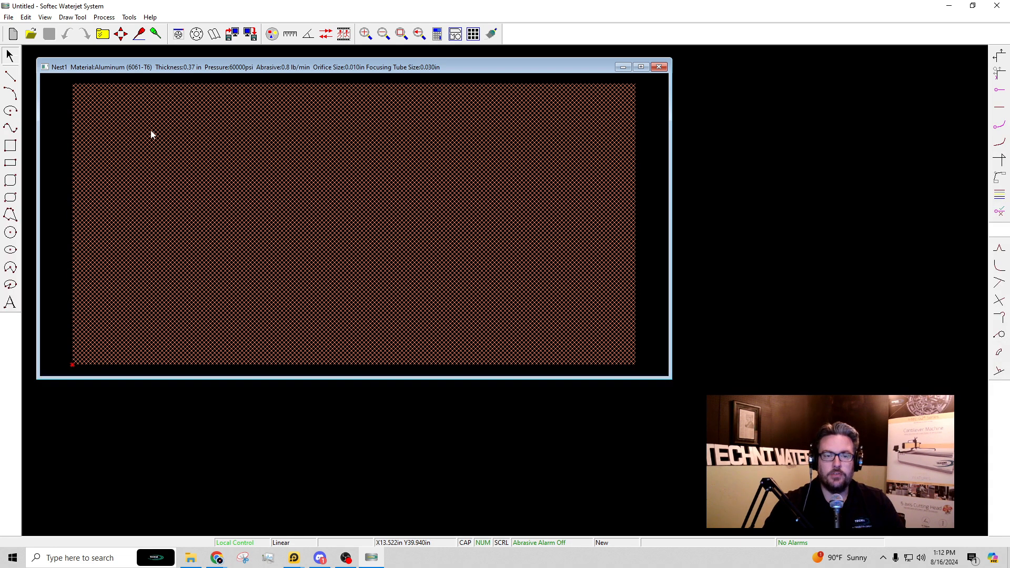
left_click(12, 18)
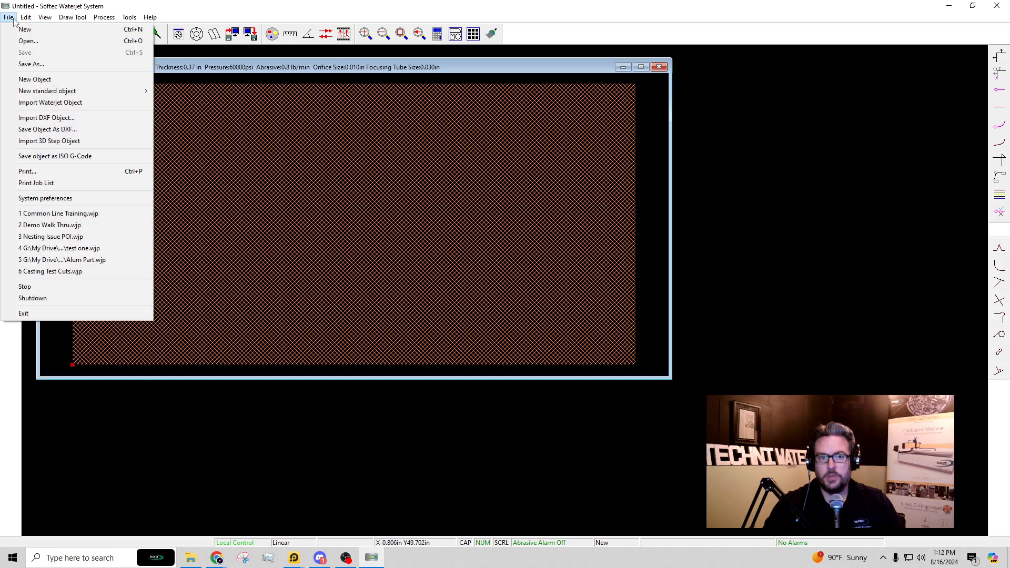
left_click(47, 118)
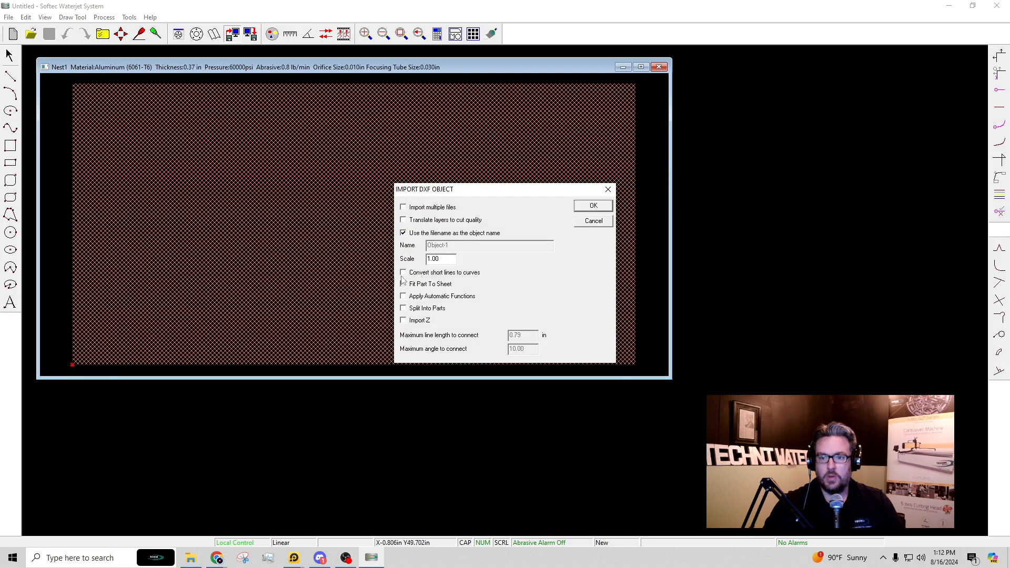
left_click_drag(483, 198, 446, 205)
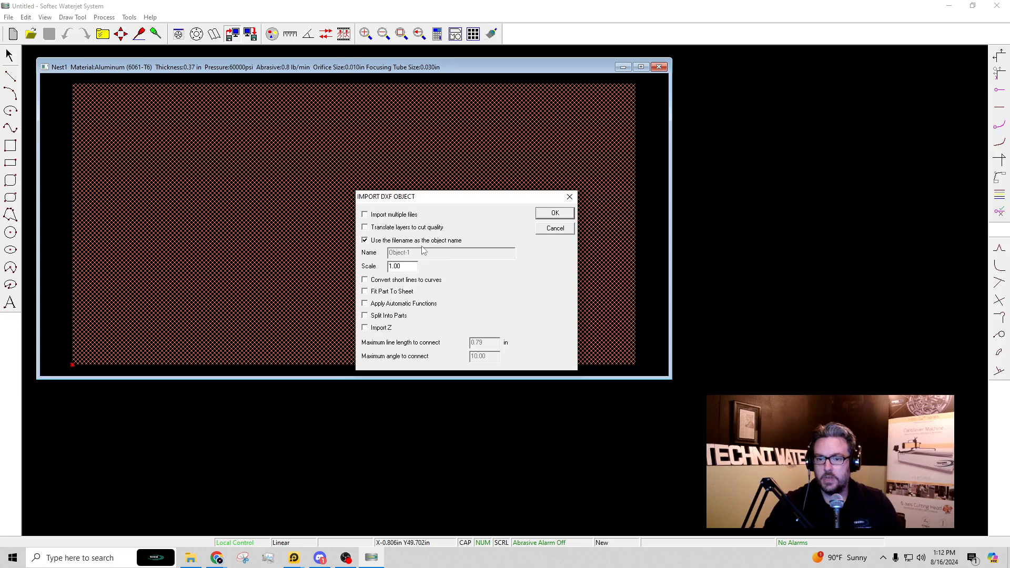
left_click(550, 215)
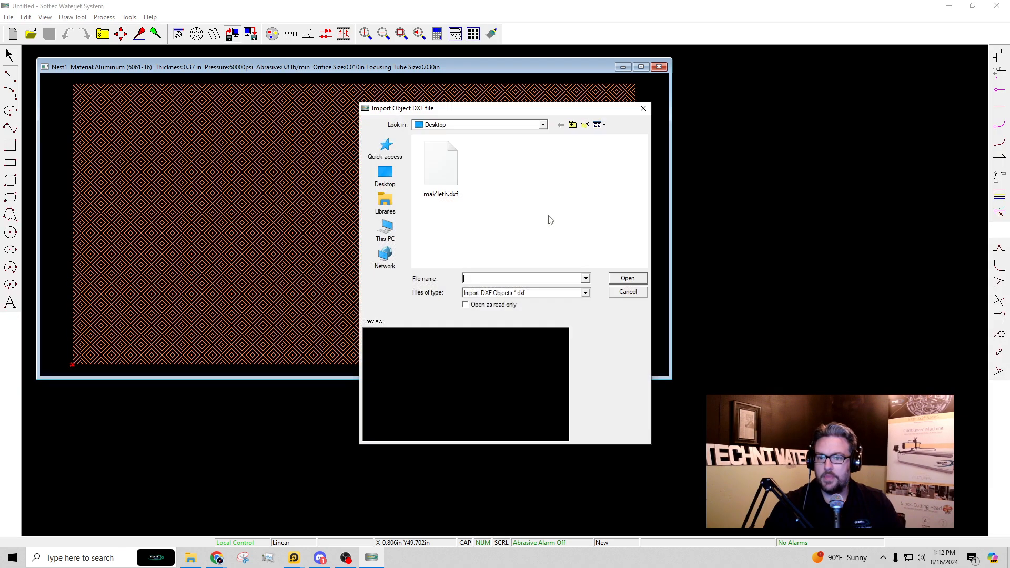
left_click(451, 187)
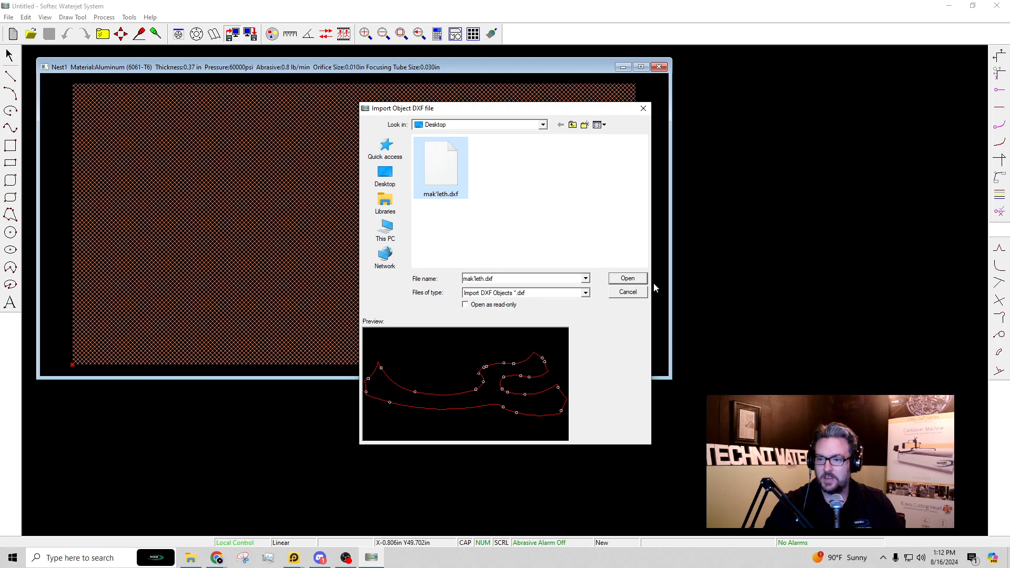
left_click(627, 279)
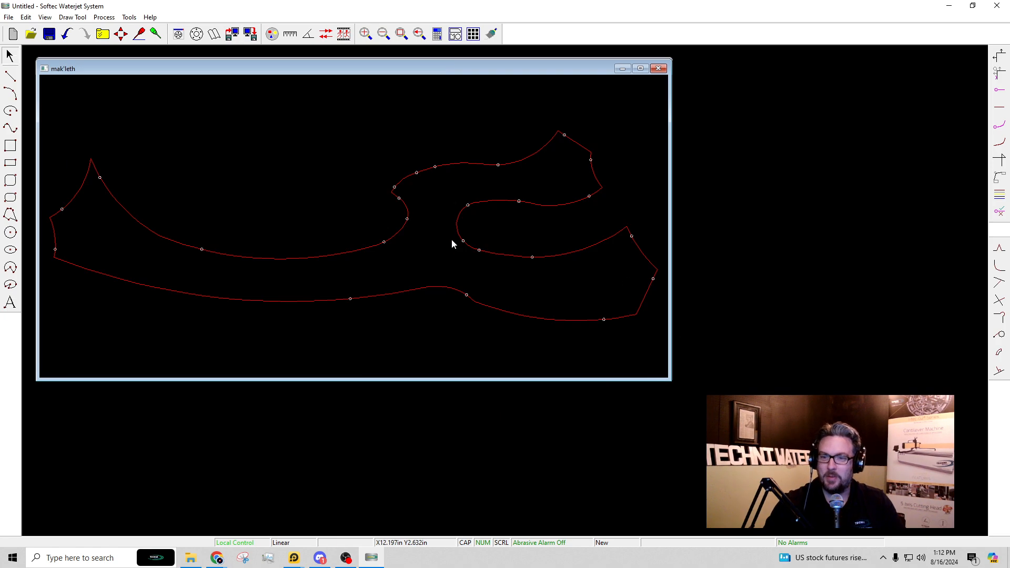
left_click_drag(402, 76, 535, 138)
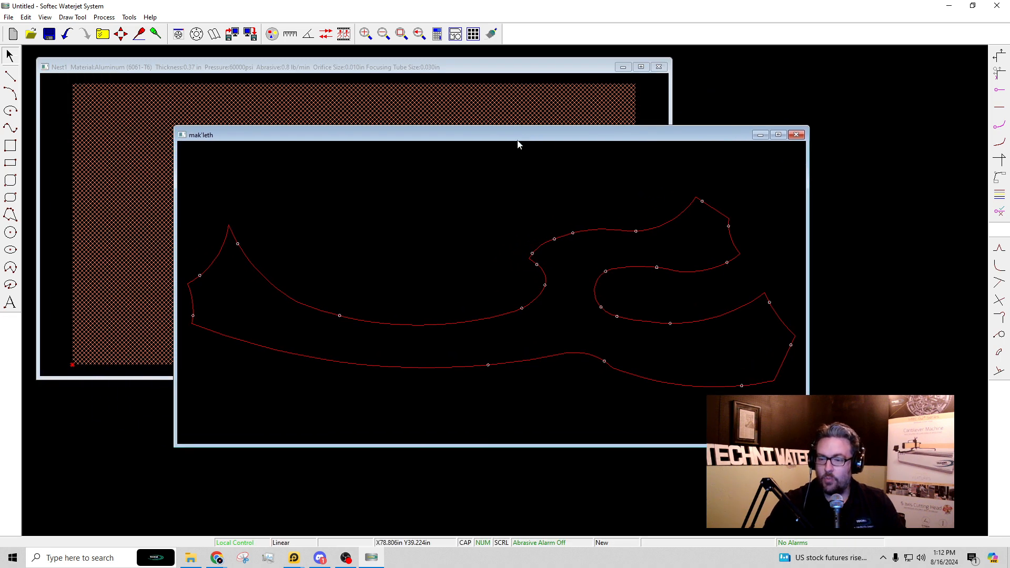
- Apply Automatic Functions to the mak'leth profile with automatic compensation, lead ins and lead outs, a Bottom Left lead-in position and cleared tabs
middle_click_drag(389, 261, 416, 264)
scroll(394, 258, "down", 2)
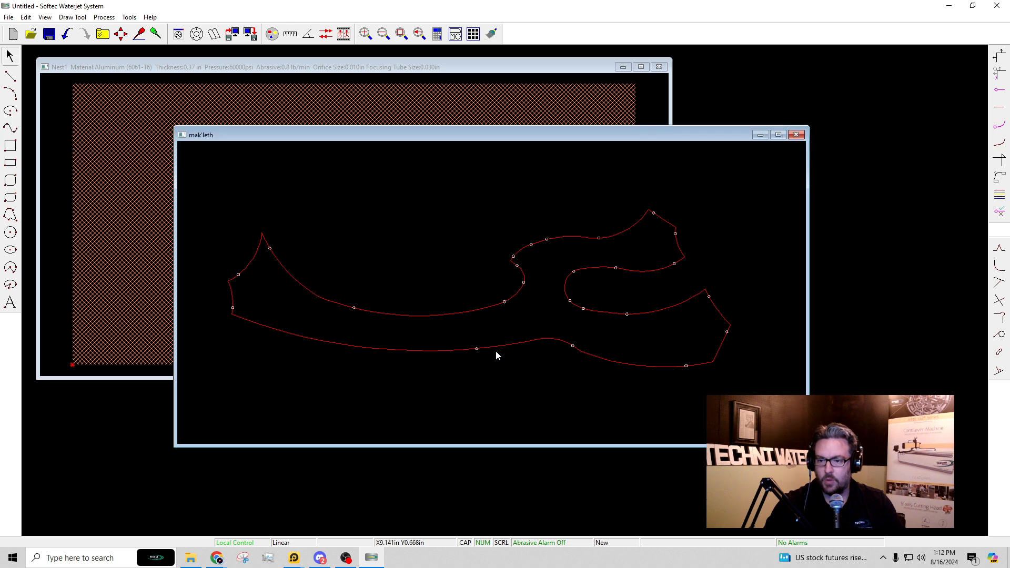
scroll(575, 351, "up", 5)
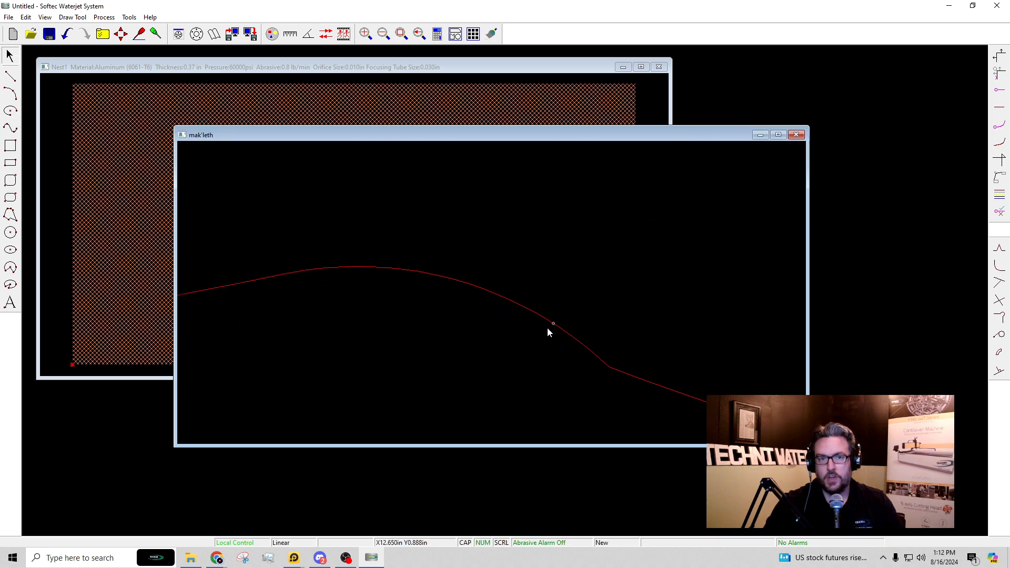
scroll(547, 328, "down", 6)
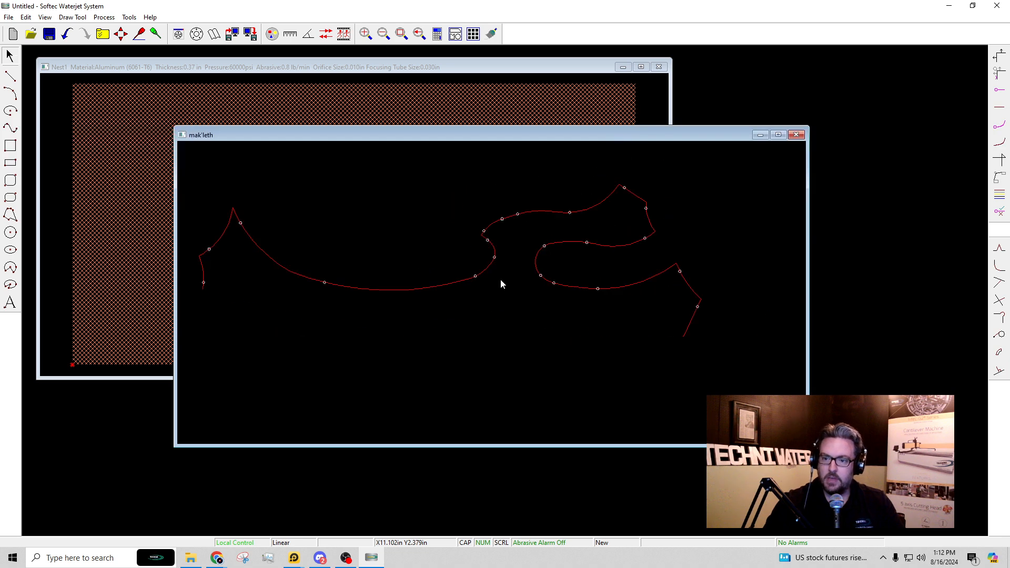
scroll(500, 279, "down", 1)
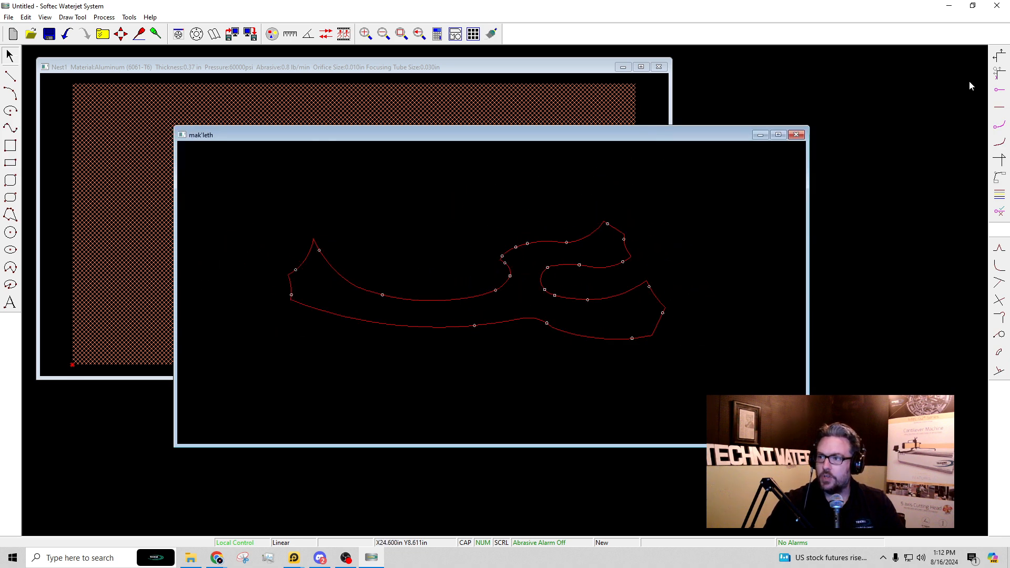
left_click(999, 73)
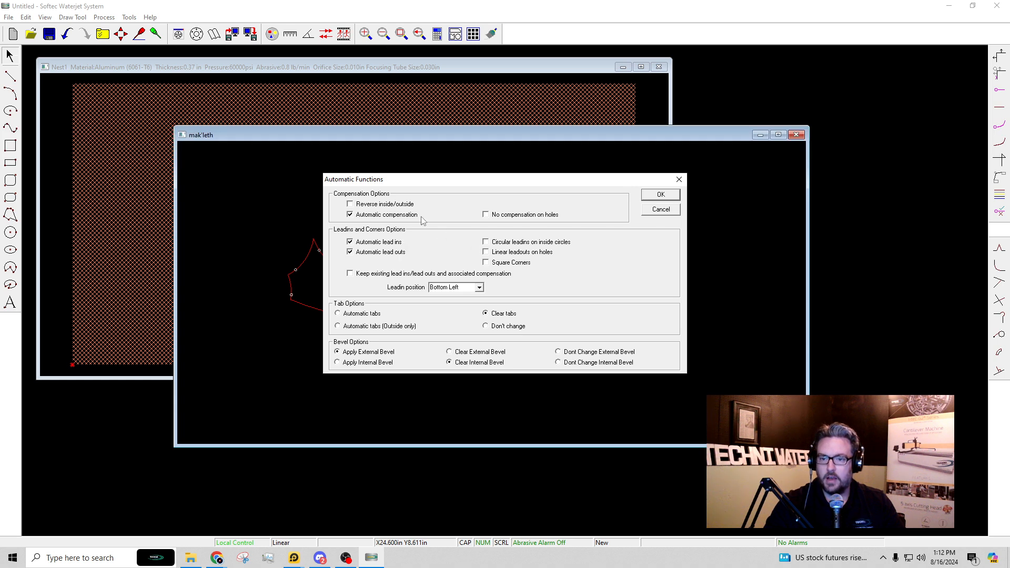
left_click(652, 195)
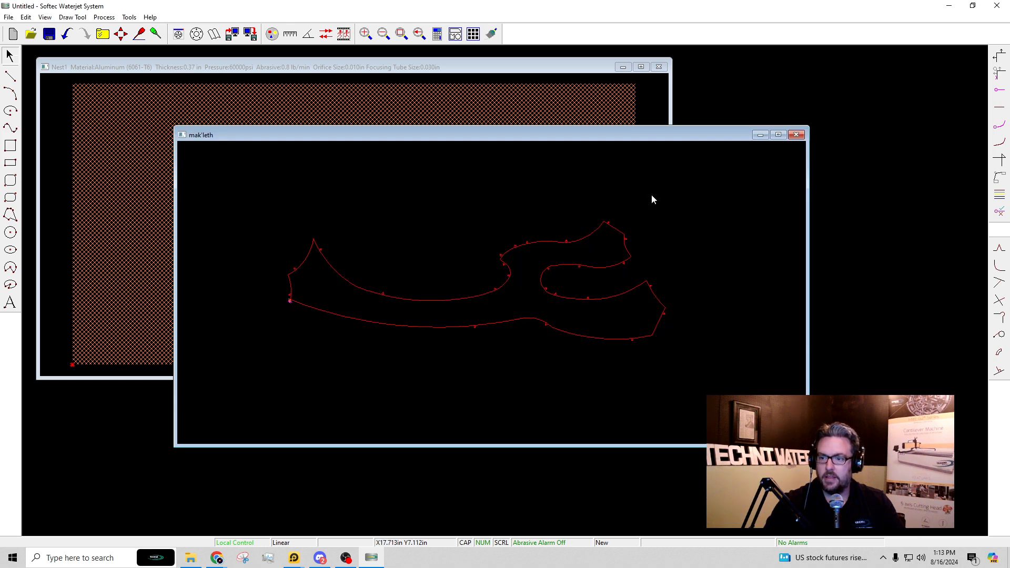
- Examine the compensation arrows along the mak'leth profile and the lead-in and lead-out at its lower-left corner
scroll(449, 245, "down", 1)
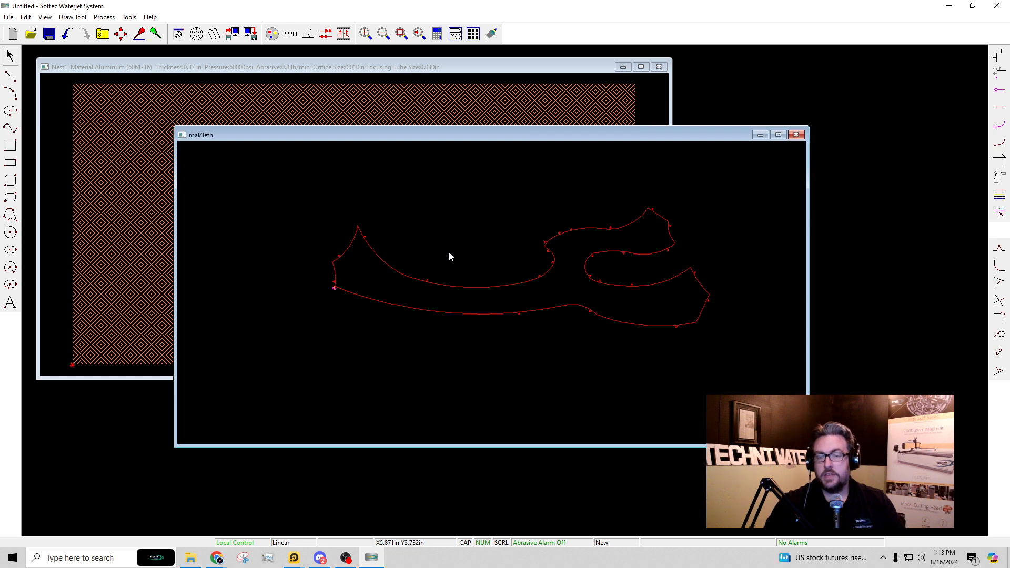
scroll(447, 247, "up", 2)
scroll(321, 252, "up", 1)
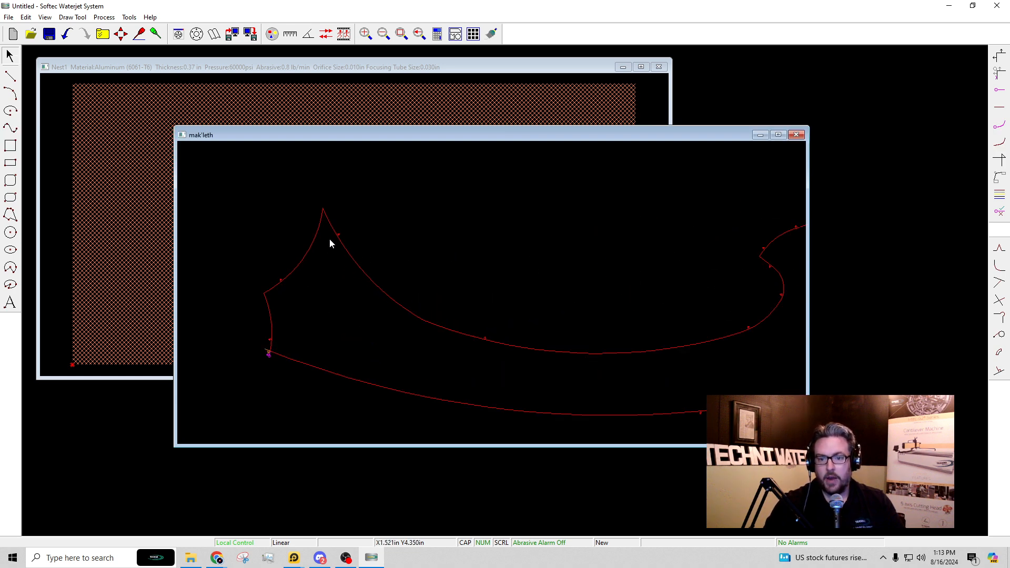
scroll(335, 237, "up", 3)
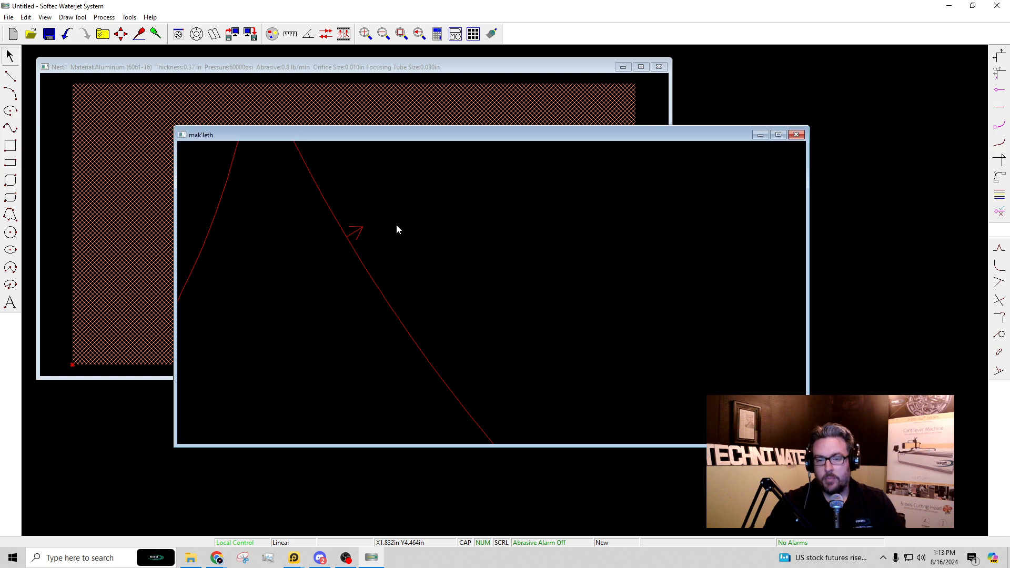
scroll(397, 274, "down", 4)
scroll(375, 309, "up", 3)
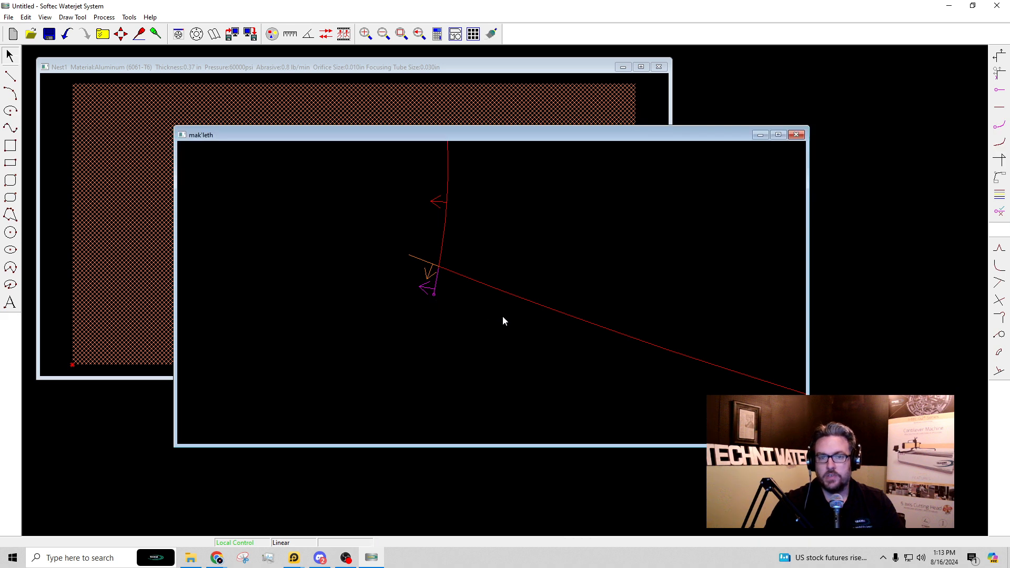
scroll(503, 318, "down", 4)
middle_click_drag(651, 312, 419, 283)
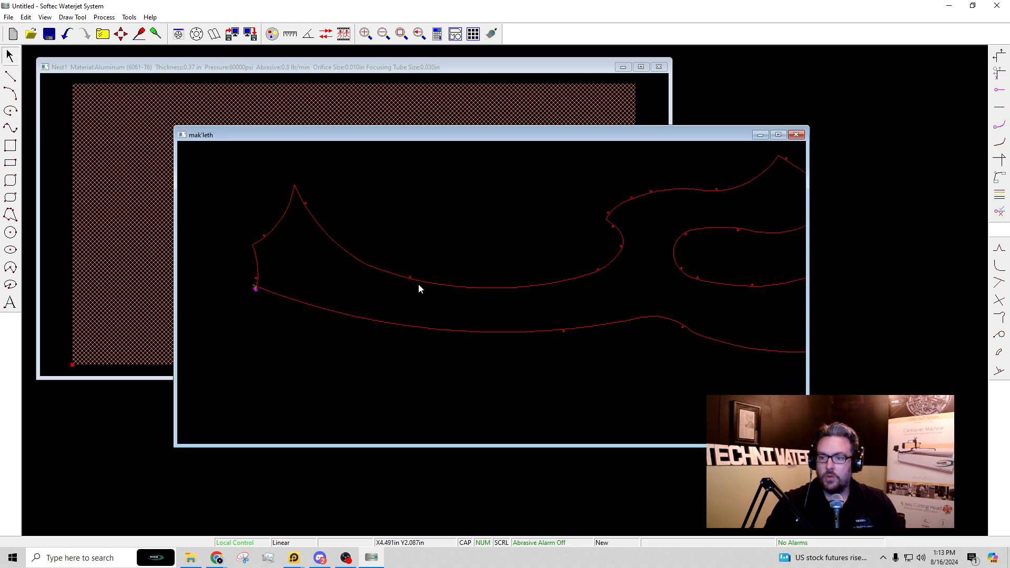
scroll(575, 283, "down", 2)
middle_click_drag(576, 283, 460, 295)
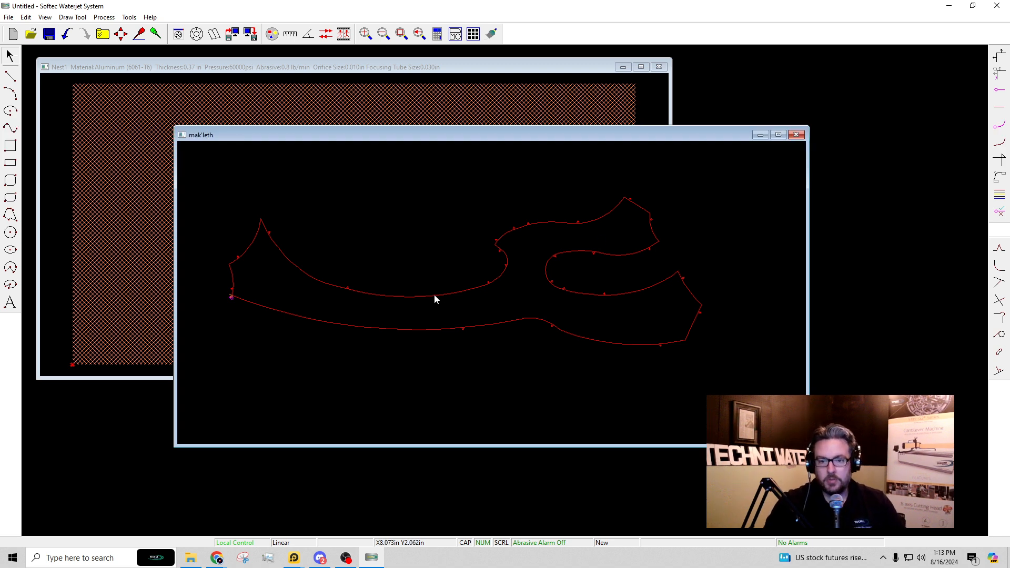
middle_click_drag(423, 287, 439, 299)
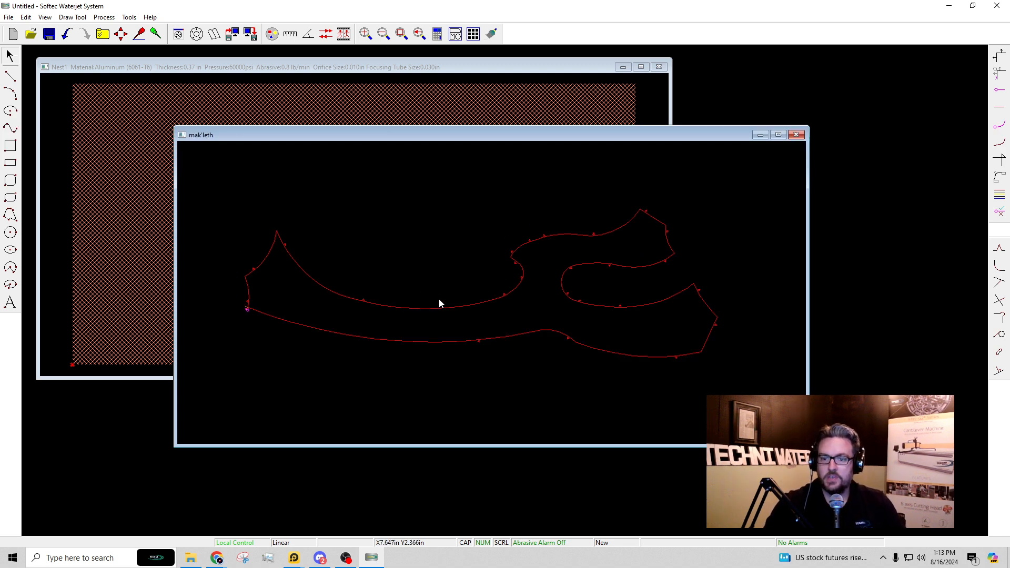
- View the library of standard object shapes and close it without choosing one
left_click(196, 34)
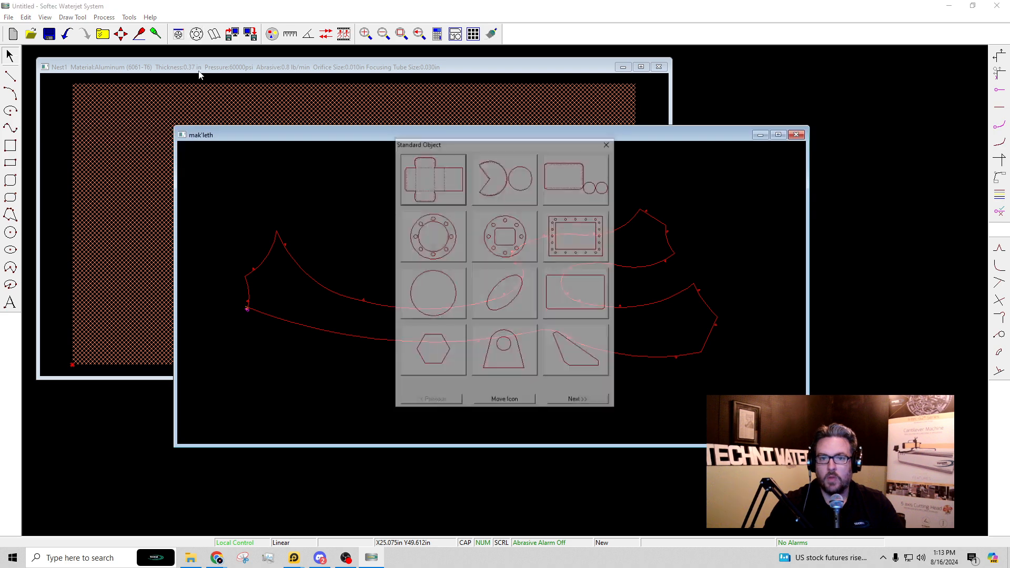
left_click(607, 143)
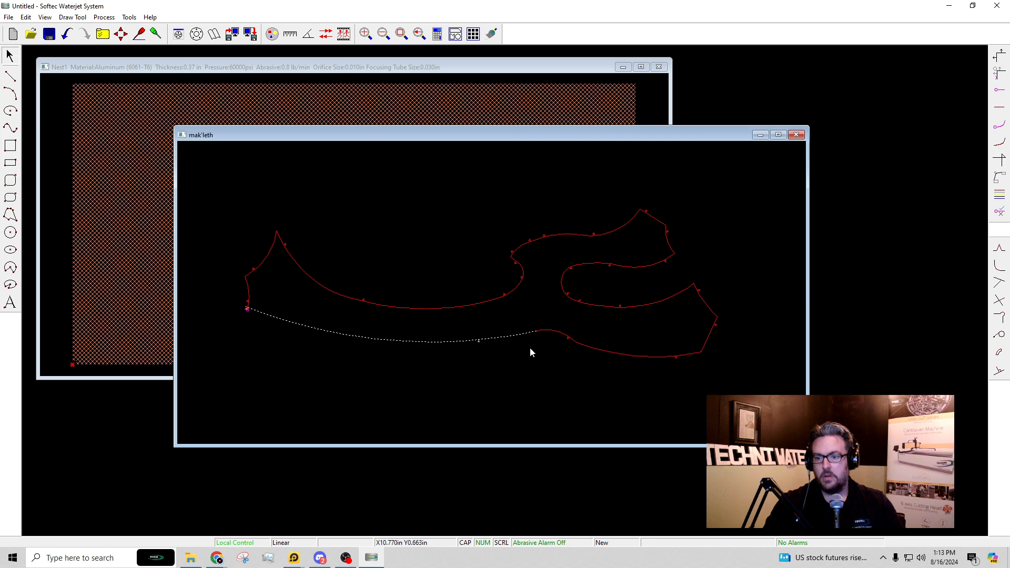
- Inspect the lower edge of the mak'leth profile and the corner where its cut starts
middle_click_drag(522, 370, 514, 369)
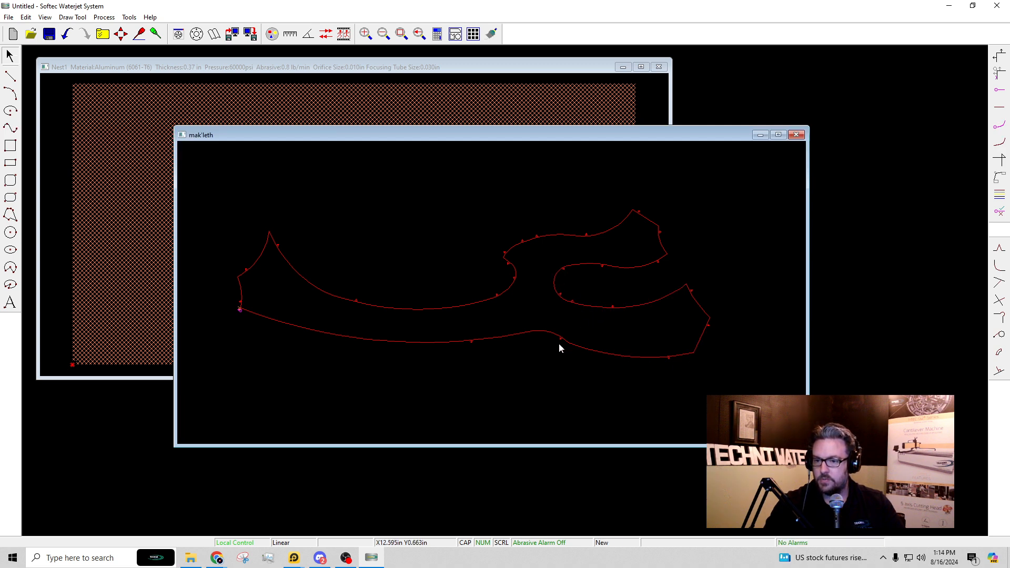
middle_click_drag(500, 372, 520, 373)
scroll(286, 354, "up", 4)
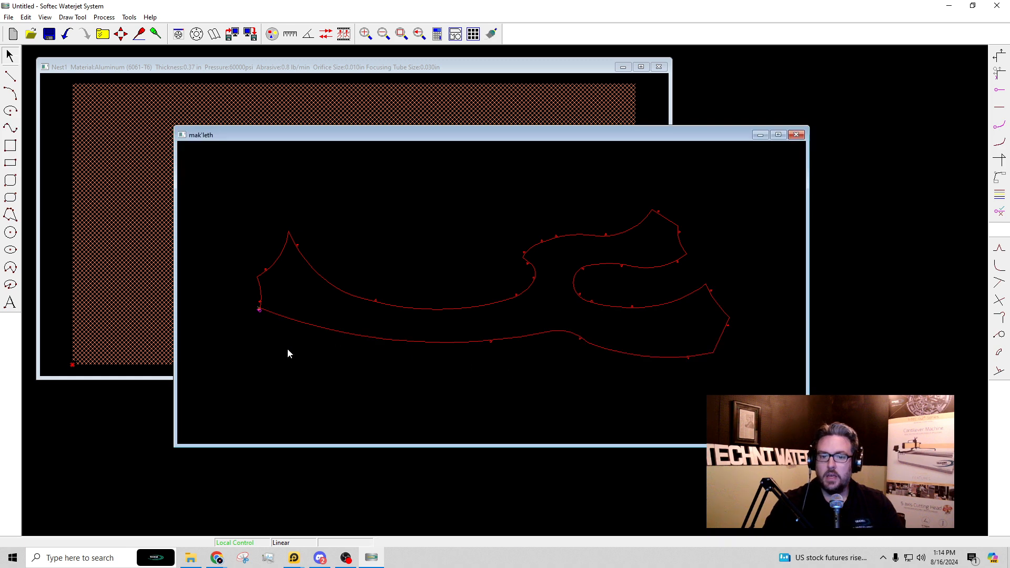
scroll(287, 334, "up", 4)
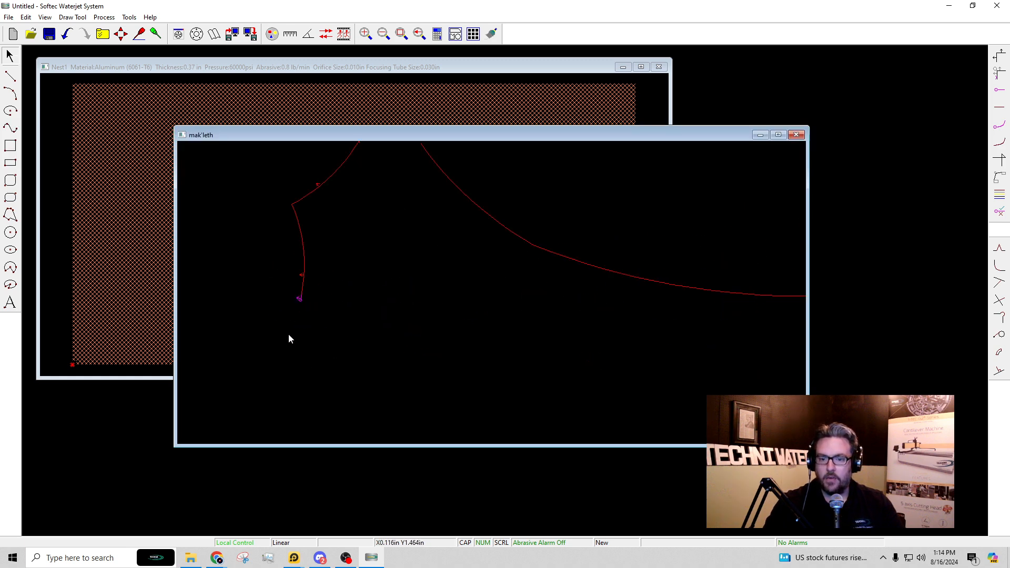
scroll(546, 369, "down", 5)
middle_click_drag(679, 374, 499, 374)
mouse_move(630, 391)
middle_mouse_down()
mouse_move(517, 380)
mouse_move(598, 380)
middle_mouse_up()
scroll(460, 380, "down", 1)
middle_click_drag(491, 387, 478, 384)
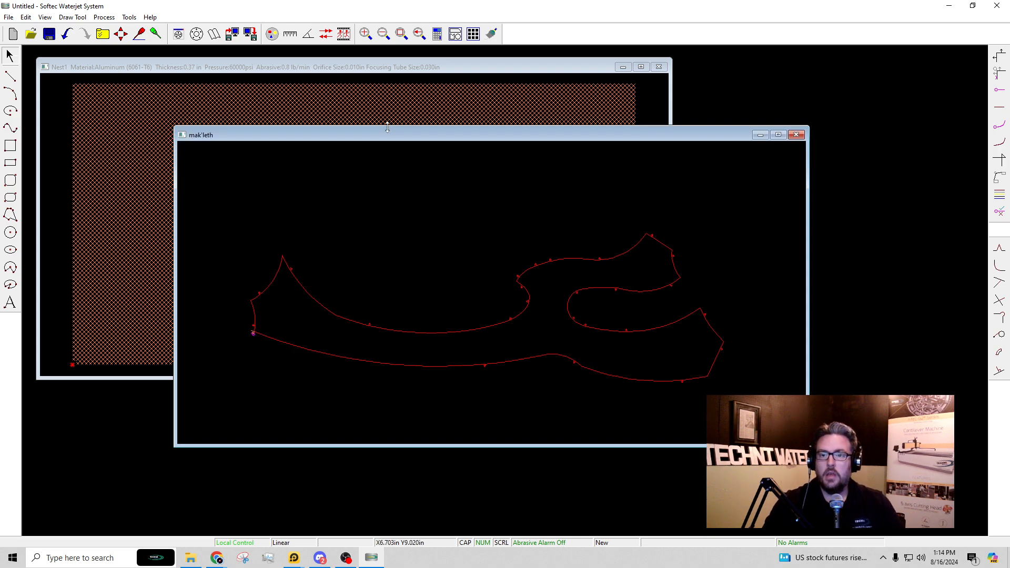
- Nest the mak'leth part on the aluminum sheet, accept the Quick Fit result and inspect the placed part
left_click(455, 34)
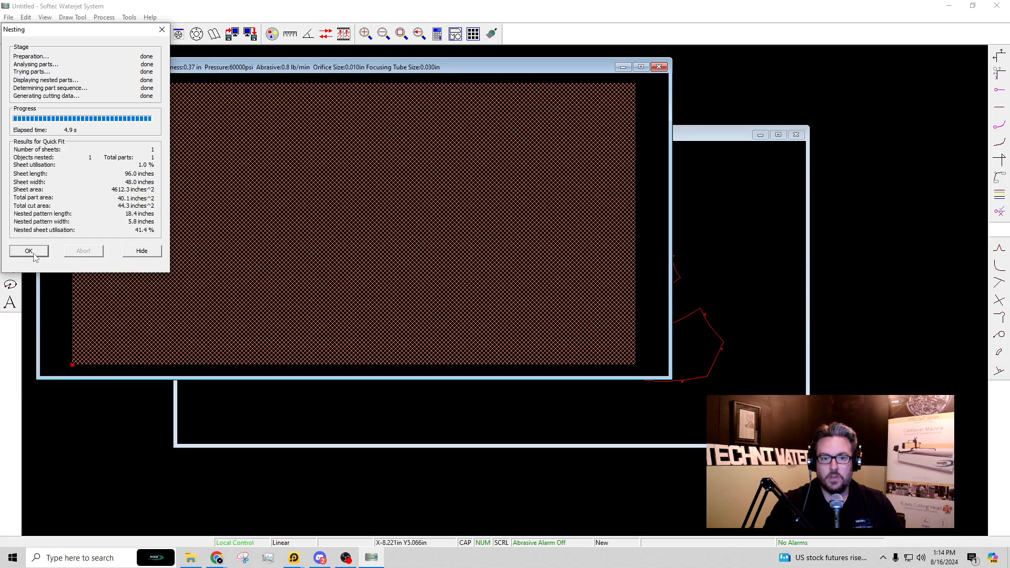
left_click(29, 251)
middle_click_drag(203, 289, 219, 292)
scroll(220, 298, "up", 8)
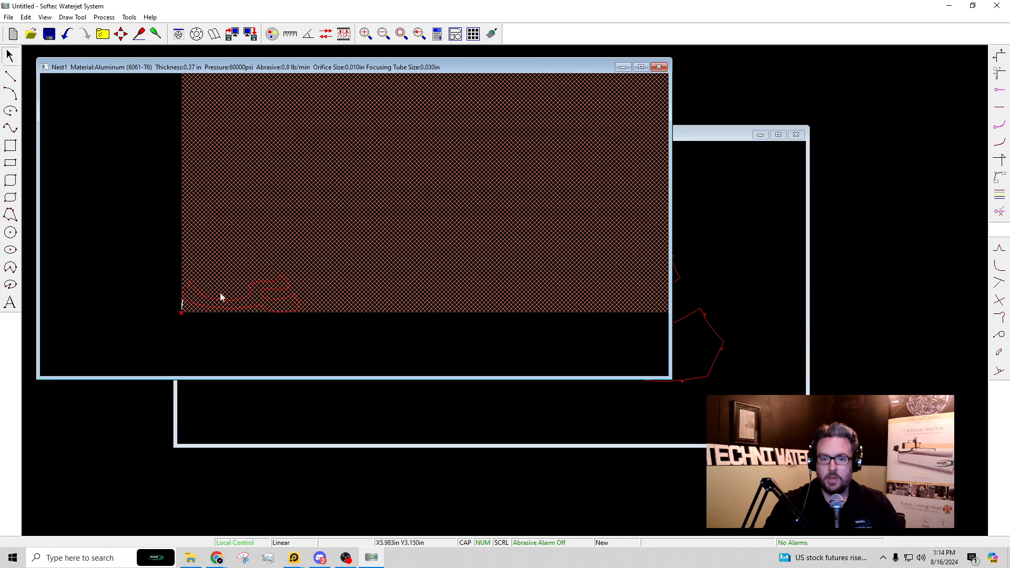
middle_click_drag(288, 287, 305, 276)
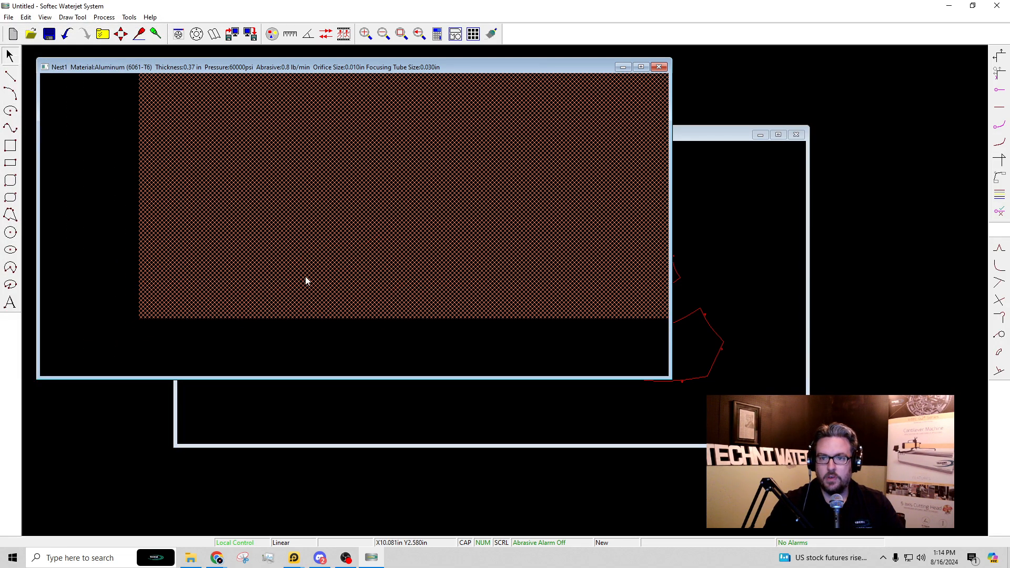
- Run the waterjet cutting simulation on the nest at about 3303% speed, review the time and cost estimates, and close it
left_click(343, 34)
left_click(574, 203)
left_click_drag(515, 184, 655, 177)
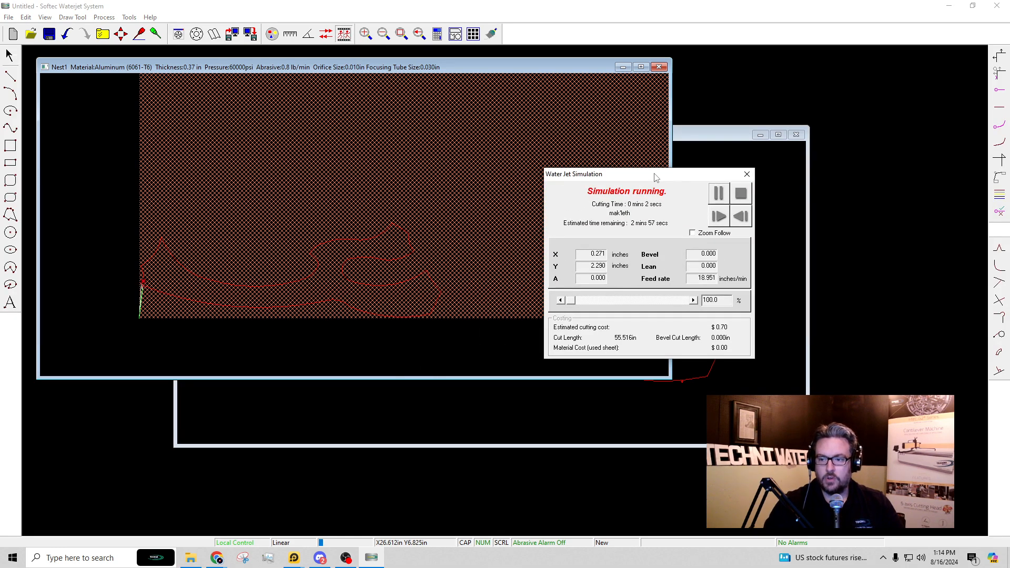
left_click_drag(573, 304, 607, 301)
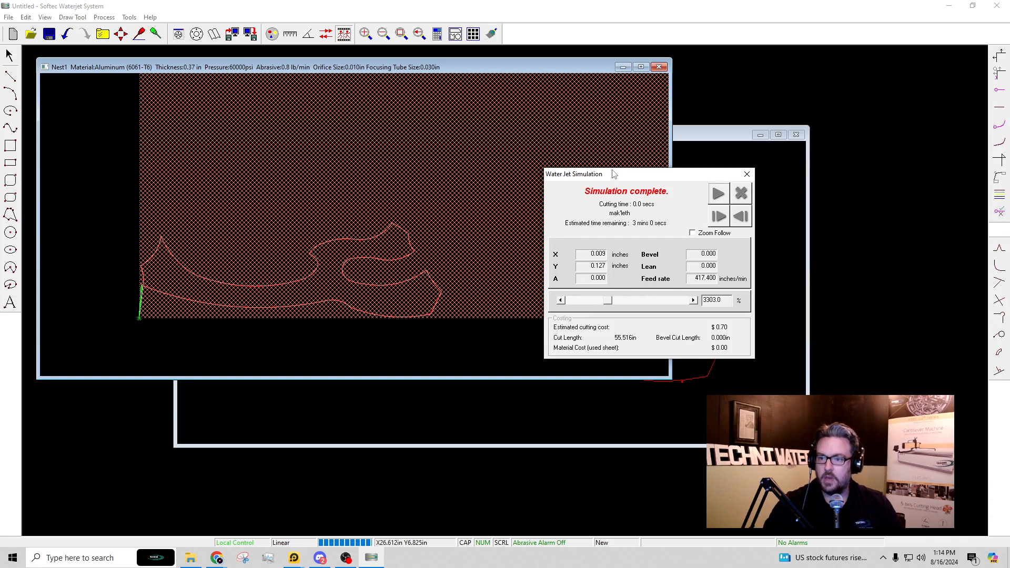
left_click_drag(637, 177, 504, 178)
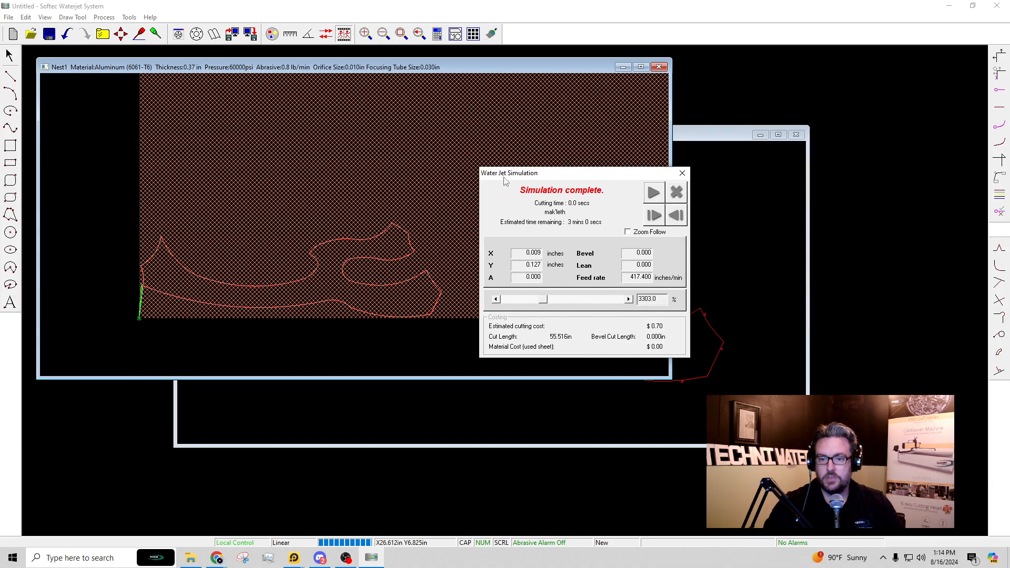
left_click(682, 173)
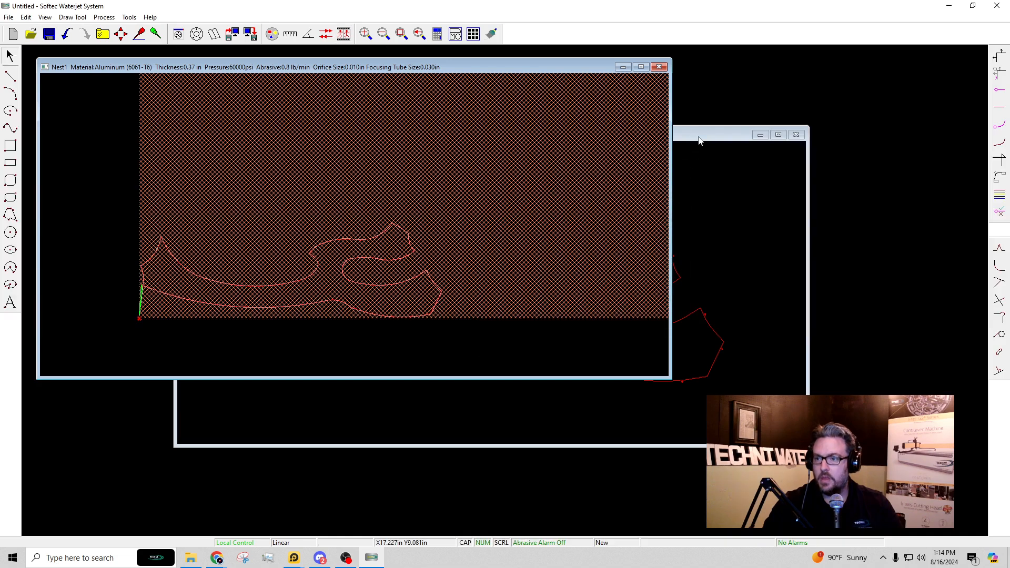
- Bring the mak'leth object window in front of the nest window
left_click_drag(686, 140, 700, 148)
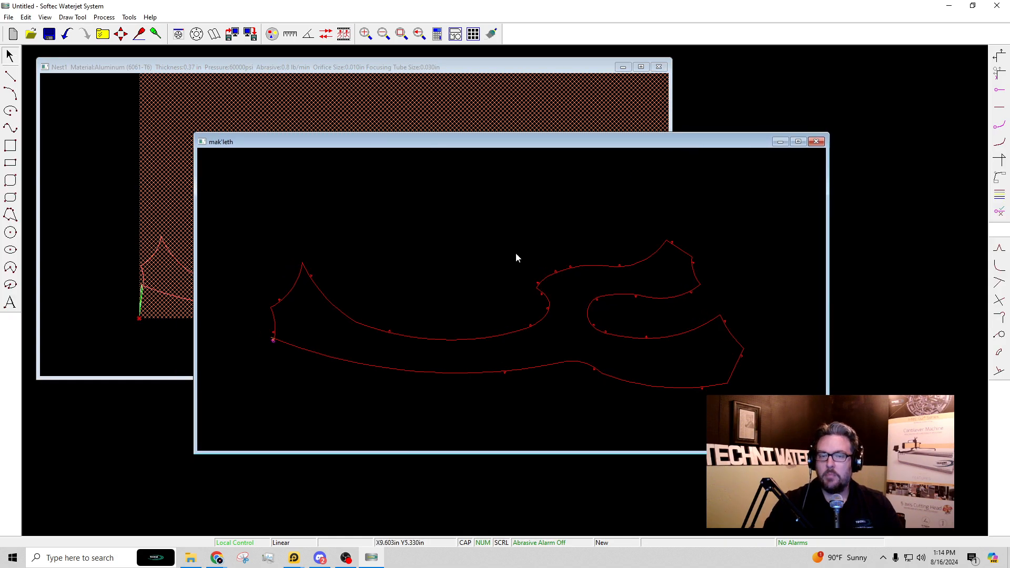
- Select the whole mak'leth profile as one chain to check its continuity, and clear the selection
middle_click_drag(499, 282, 501, 271)
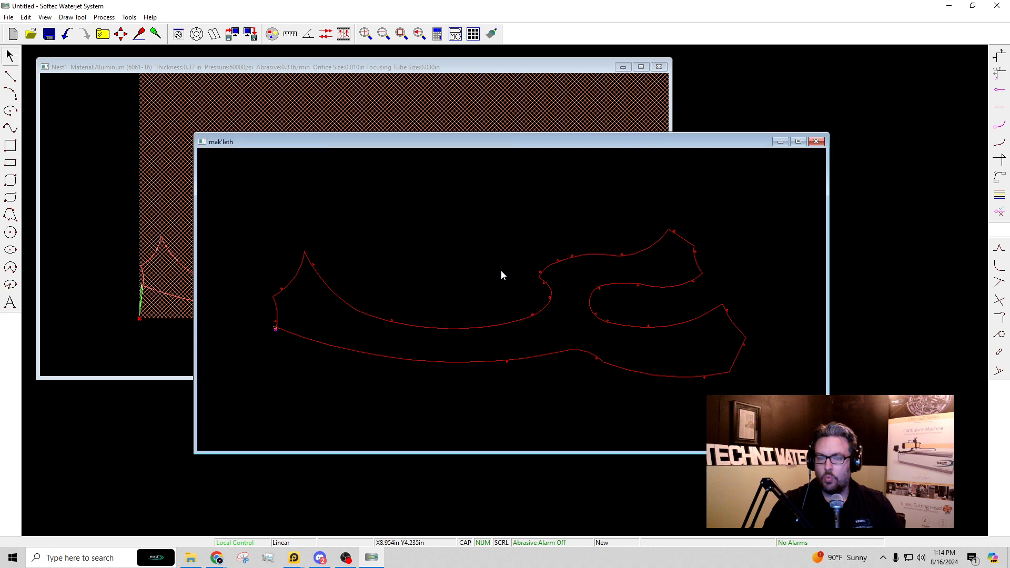
right_click(472, 333)
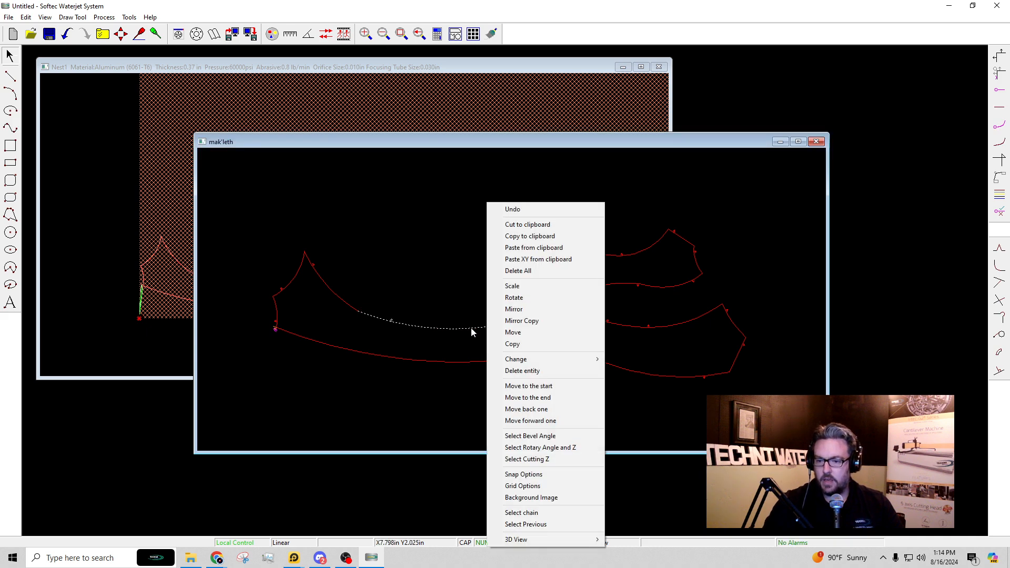
left_click(542, 513)
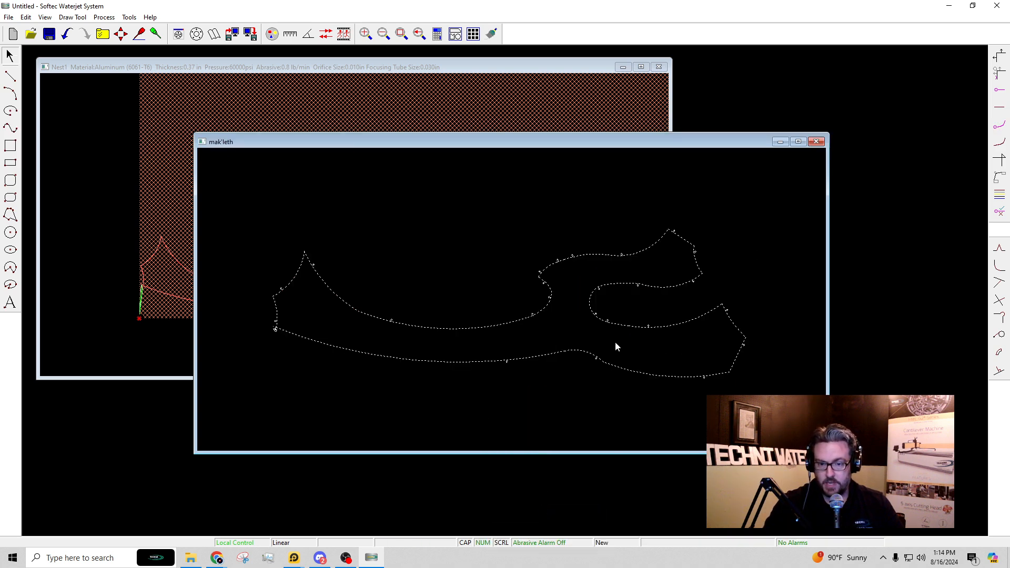
left_click(411, 292)
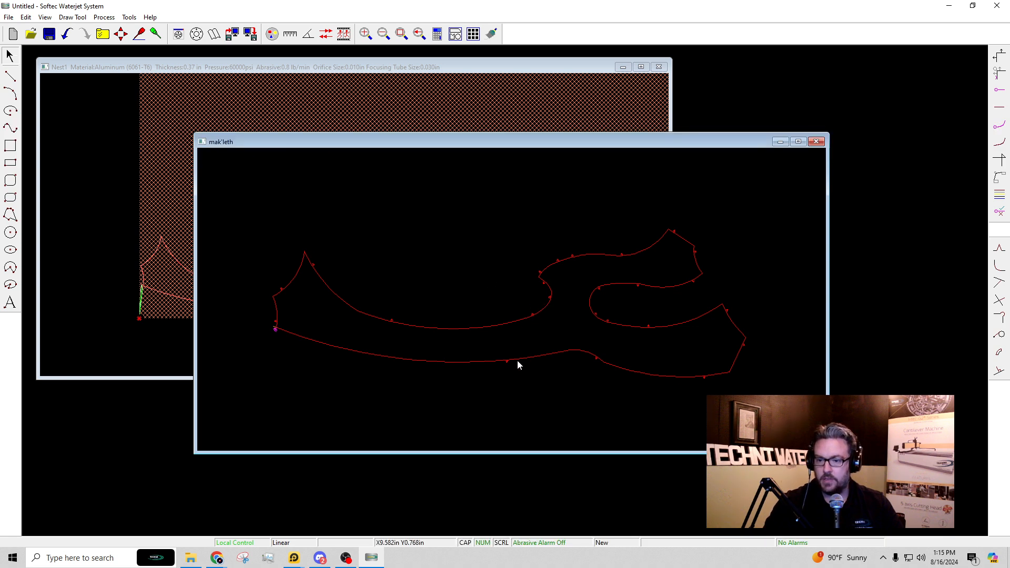
- Delete the long upper arc and the long lower edge of the mak'leth profile
left_click(436, 330)
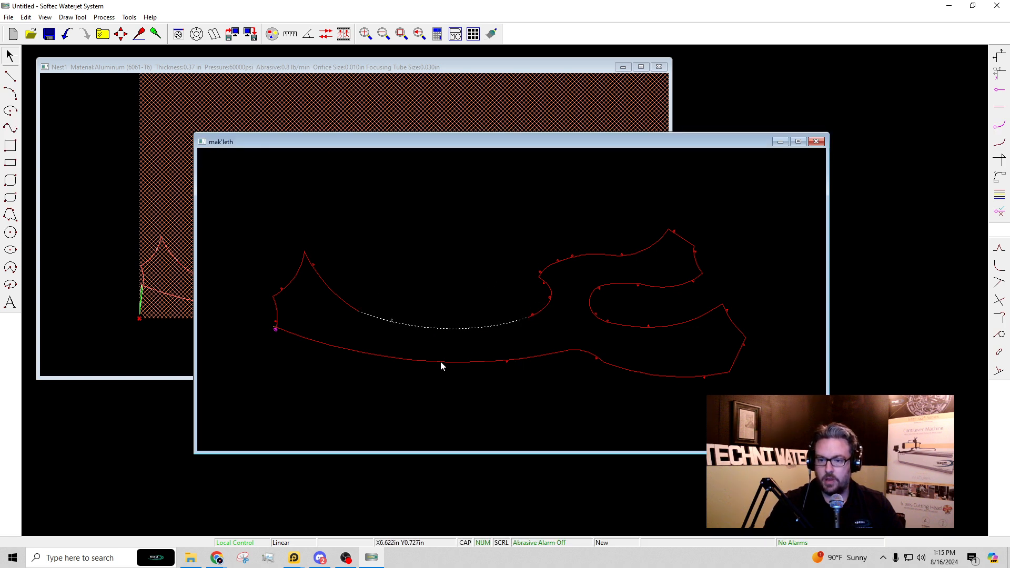
key("Delete")
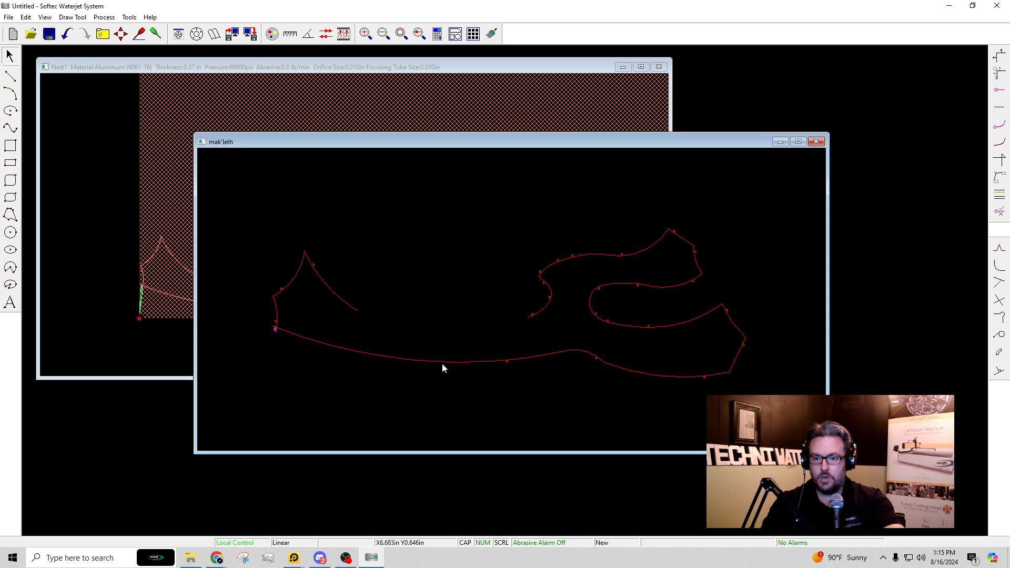
left_click(442, 362)
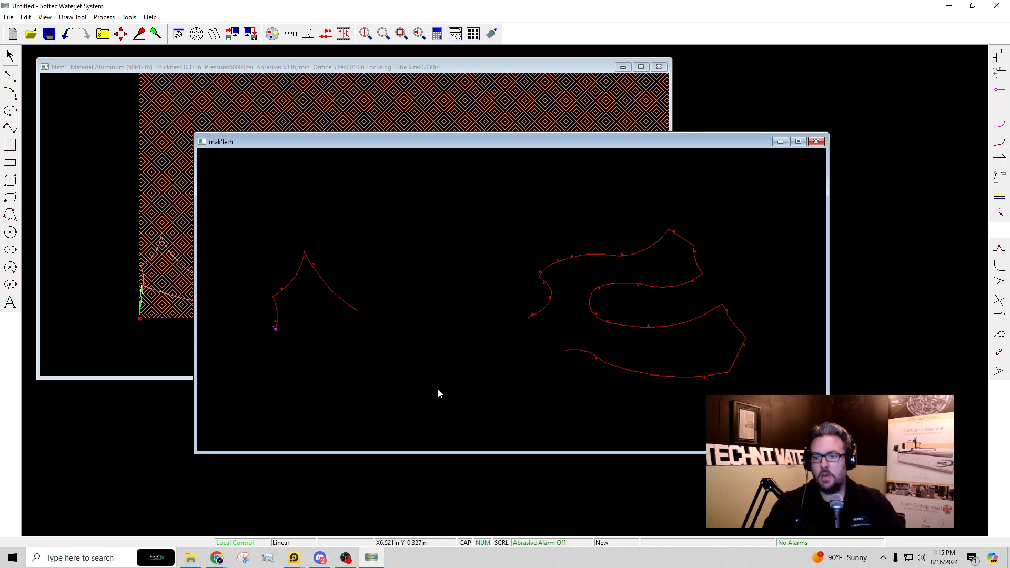
- Test chain selection on the profile's separated right and left pieces, and undo the edge deletions
left_click(653, 377)
right_click(652, 377)
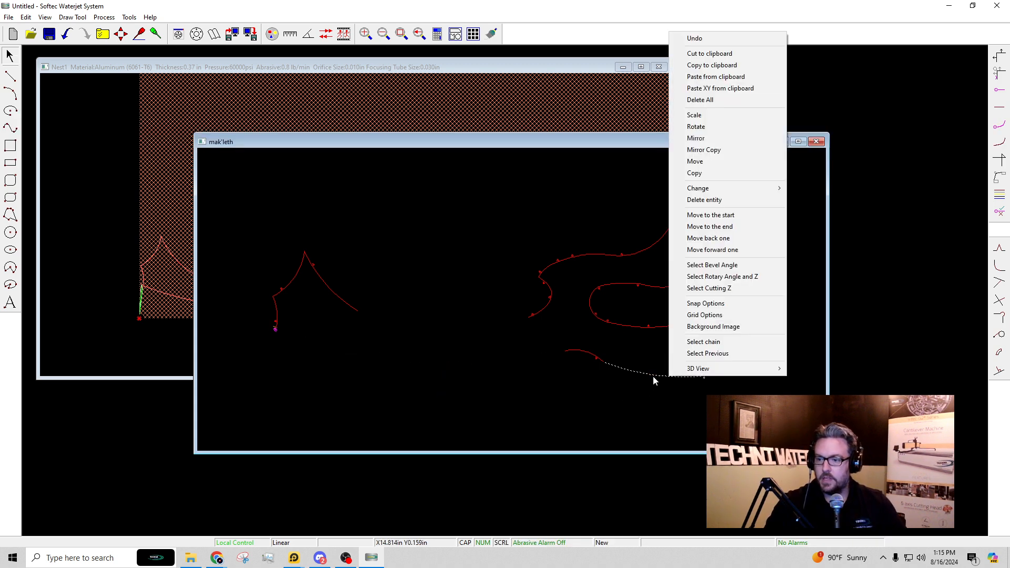
left_click(700, 350)
left_click(592, 376)
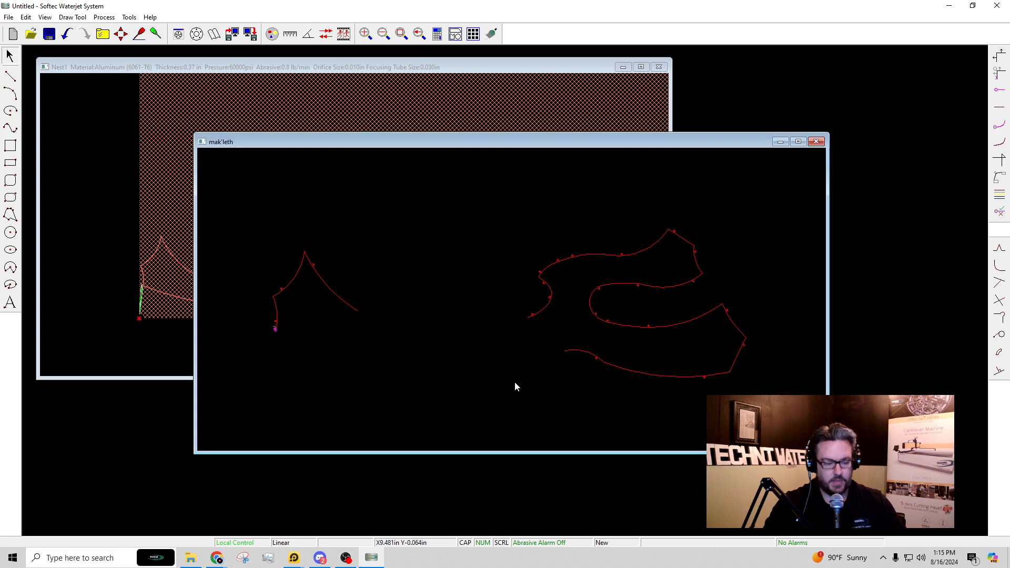
left_click(349, 309)
right_click(349, 309)
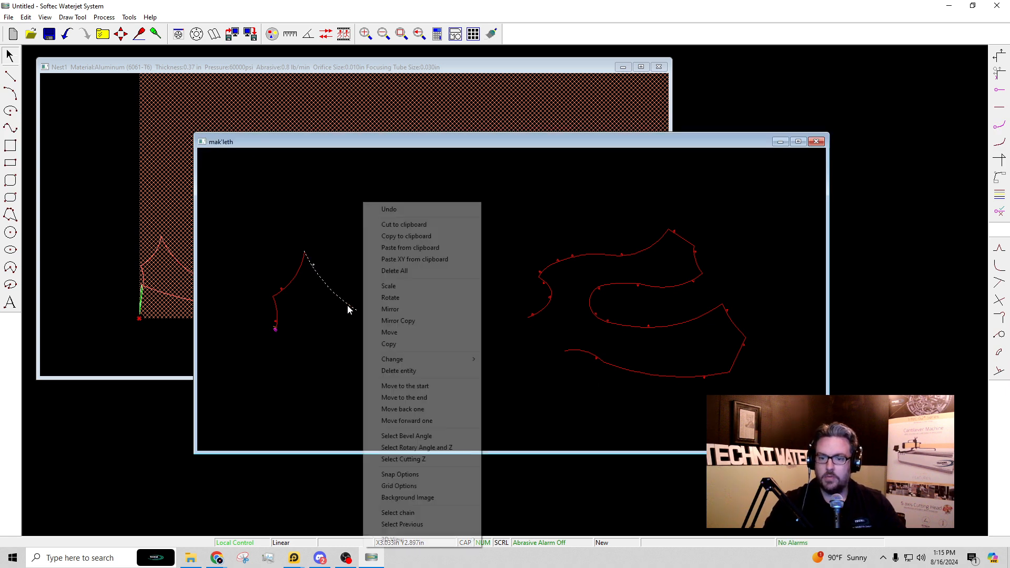
left_click(410, 513)
left_click(419, 369)
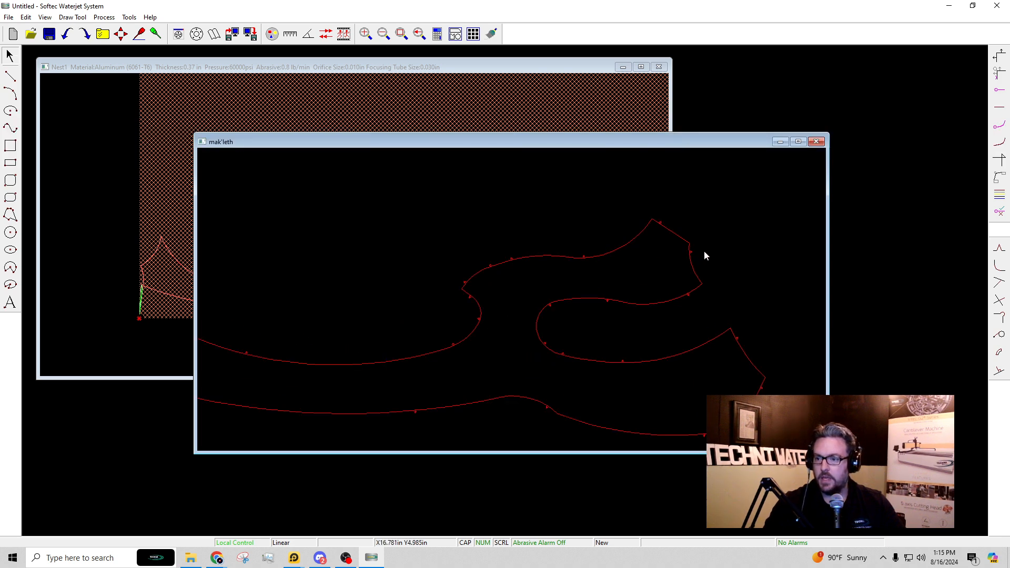
- Inspect the mak'leth profile closely from its upper right tip along the upper edge to the cut's start corner
scroll(636, 231, "up", 5)
middle_click_drag(646, 217, 604, 264)
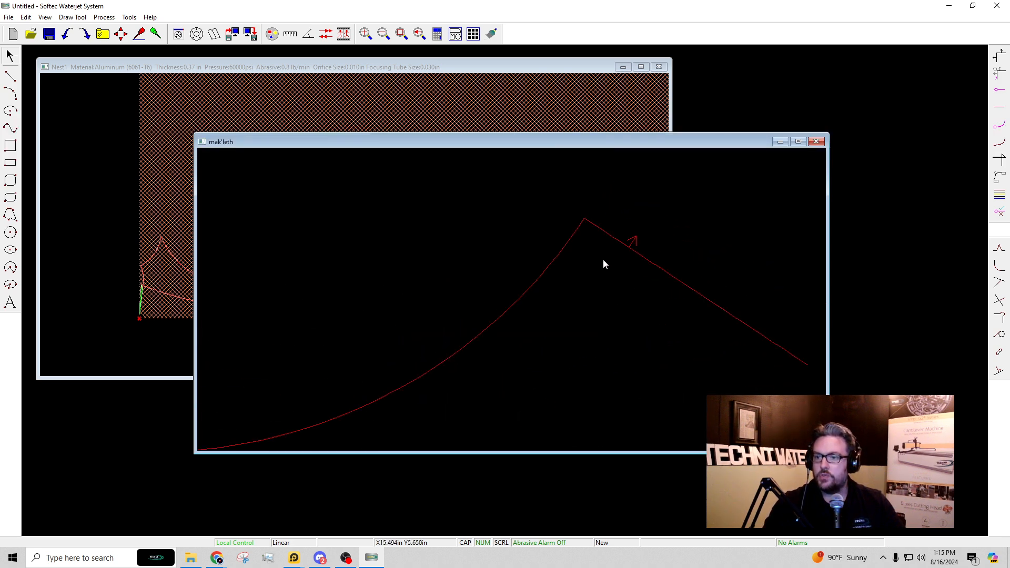
scroll(569, 241, "down", 2)
middle_click_drag(290, 355, 387, 322)
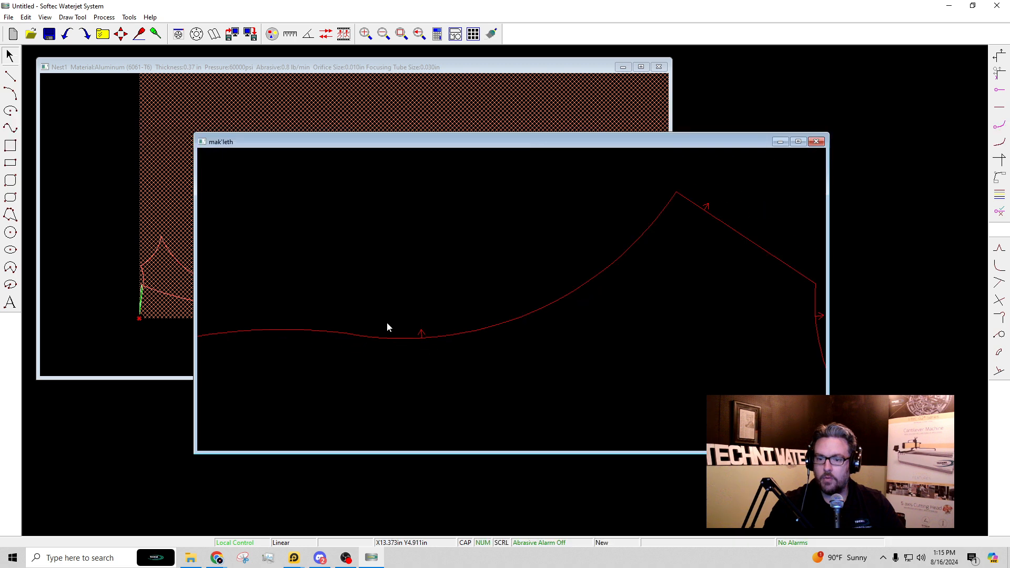
mouse_move(223, 422)
middle_mouse_down()
mouse_move(418, 346)
mouse_move(573, 260)
middle_mouse_up()
mouse_move(466, 349)
middle_mouse_down()
mouse_move(520, 230)
mouse_move(570, 254)
mouse_move(626, 223)
middle_mouse_up()
middle_click_drag(413, 348, 591, 321)
mouse_move(361, 345)
middle_mouse_down()
mouse_move(589, 344)
mouse_move(545, 369)
mouse_move(590, 373)
mouse_move(595, 429)
middle_mouse_up()
middle_click_drag(365, 320, 486, 383)
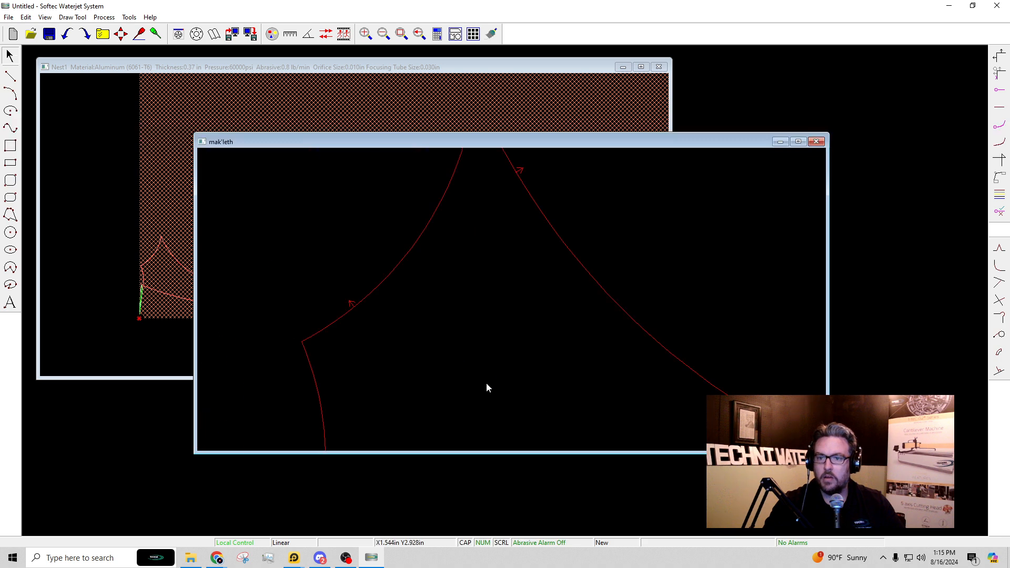
mouse_move(481, 295)
middle_mouse_down()
mouse_move(486, 359)
mouse_move(497, 263)
middle_mouse_up()
middle_click_drag(478, 365, 502, 211)
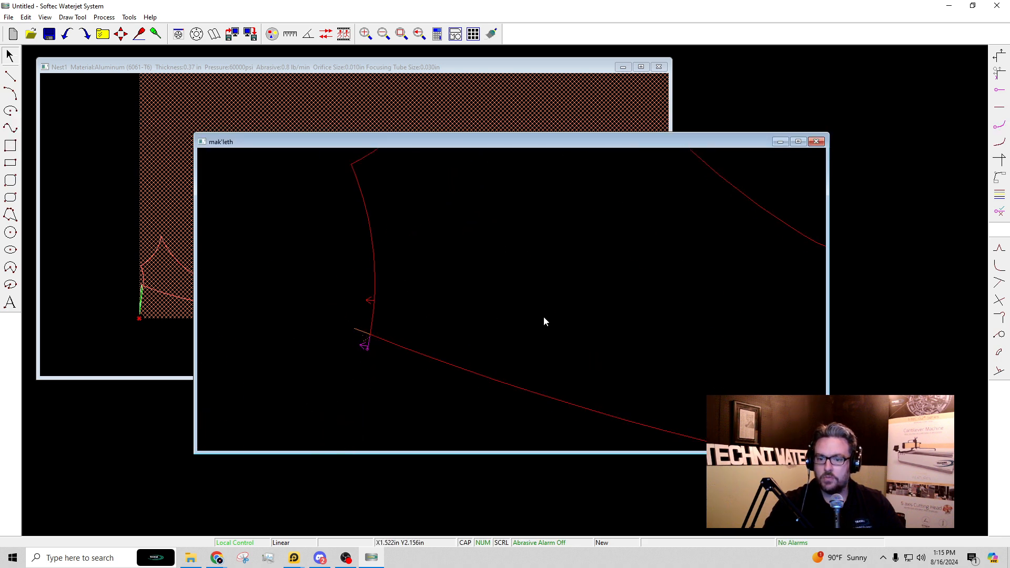
middle_click_drag(544, 316, 518, 292)
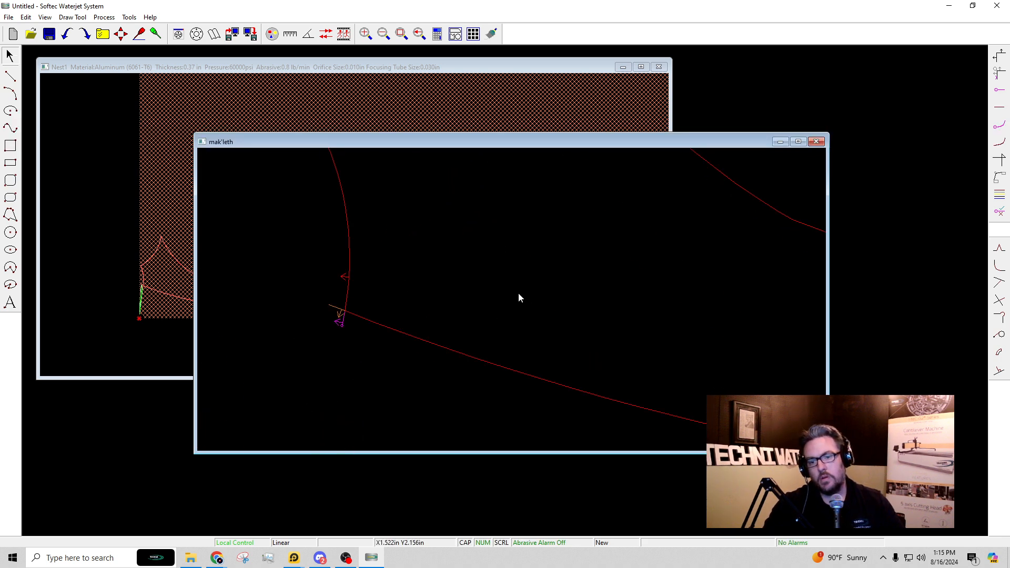
- Break the profile at the start corner, leaving a small gap between the left side edge and the purple lead line
scroll(333, 311, "up", 2)
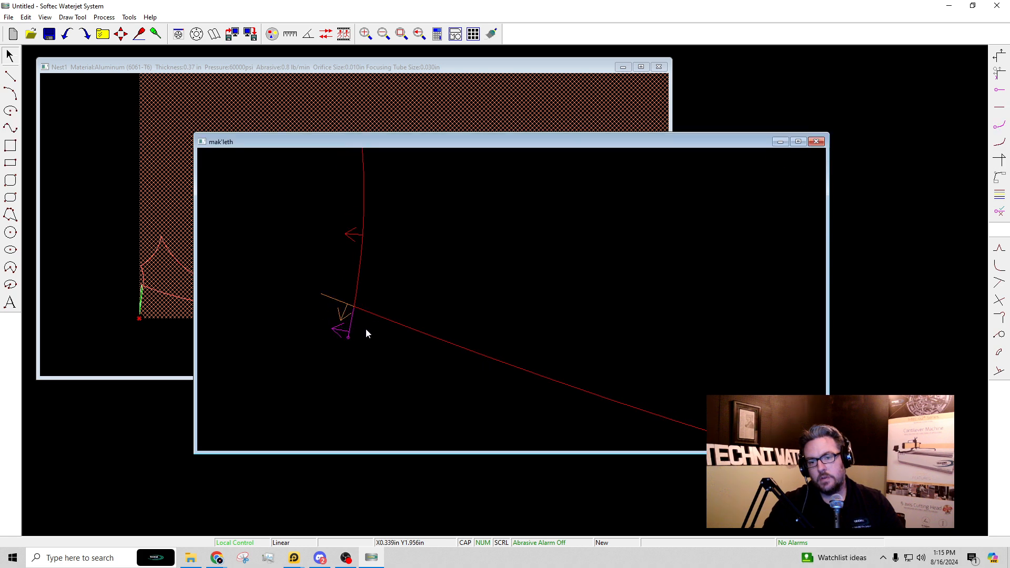
scroll(352, 322, "up", 3)
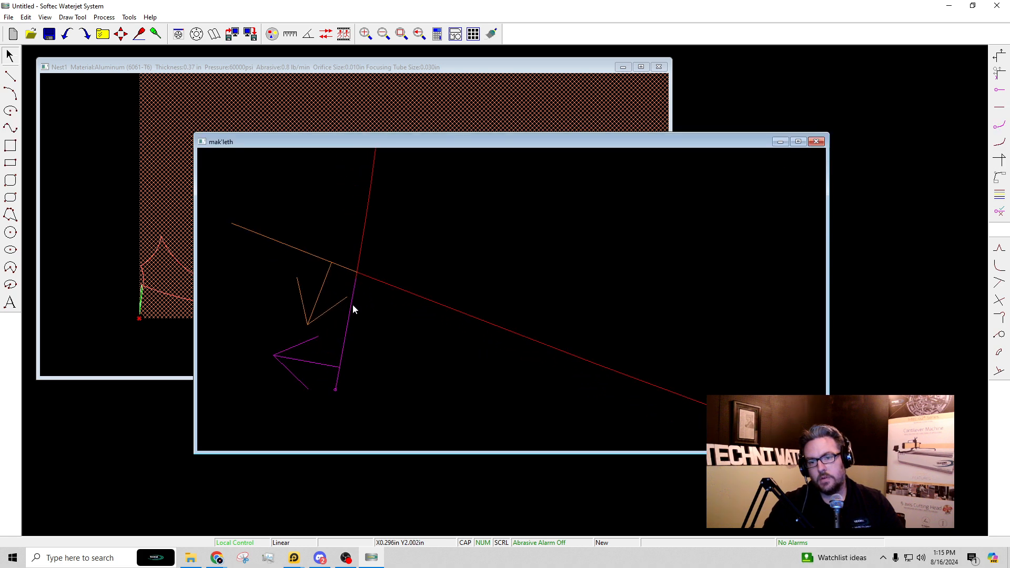
scroll(355, 284, "up", 3)
left_click(341, 259)
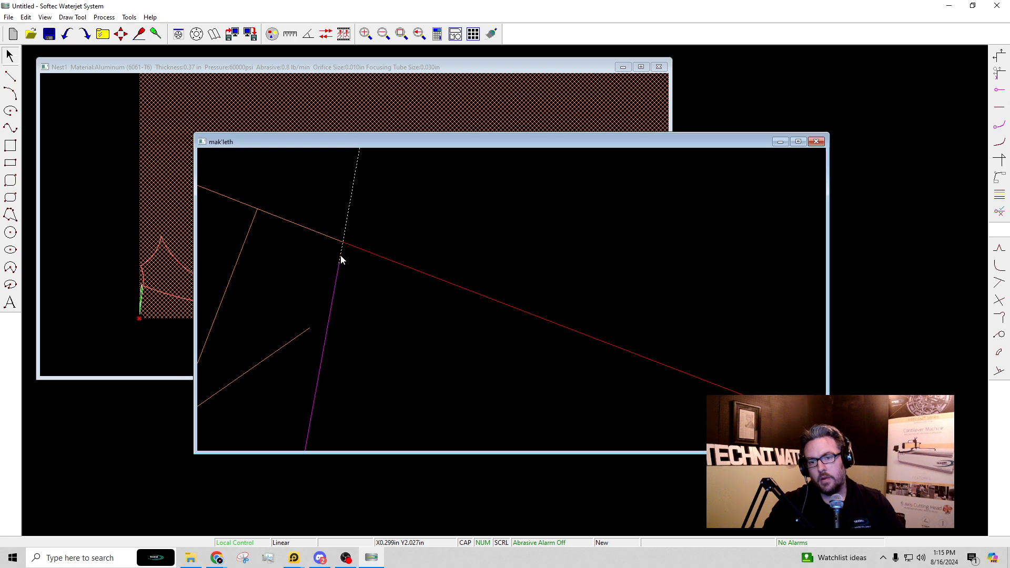
scroll(366, 294, "down", 6)
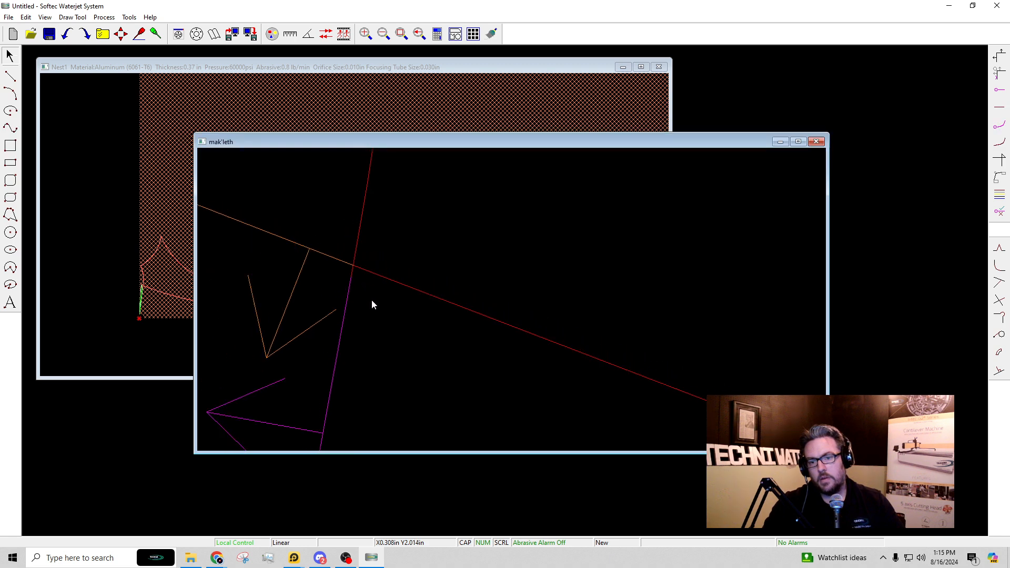
scroll(373, 299, "up", 5)
middle_click_drag(374, 293, 406, 321)
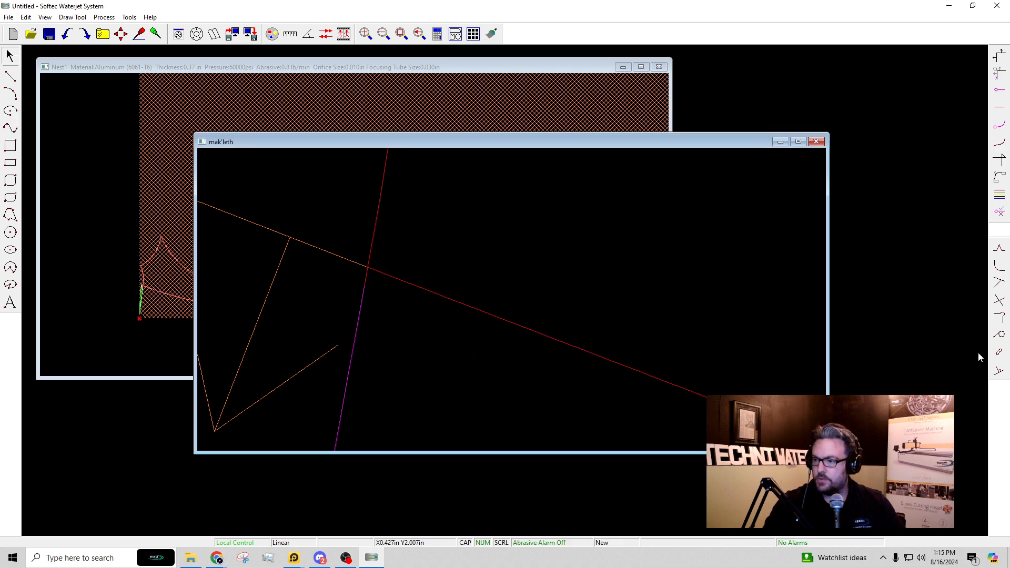
left_click(999, 284)
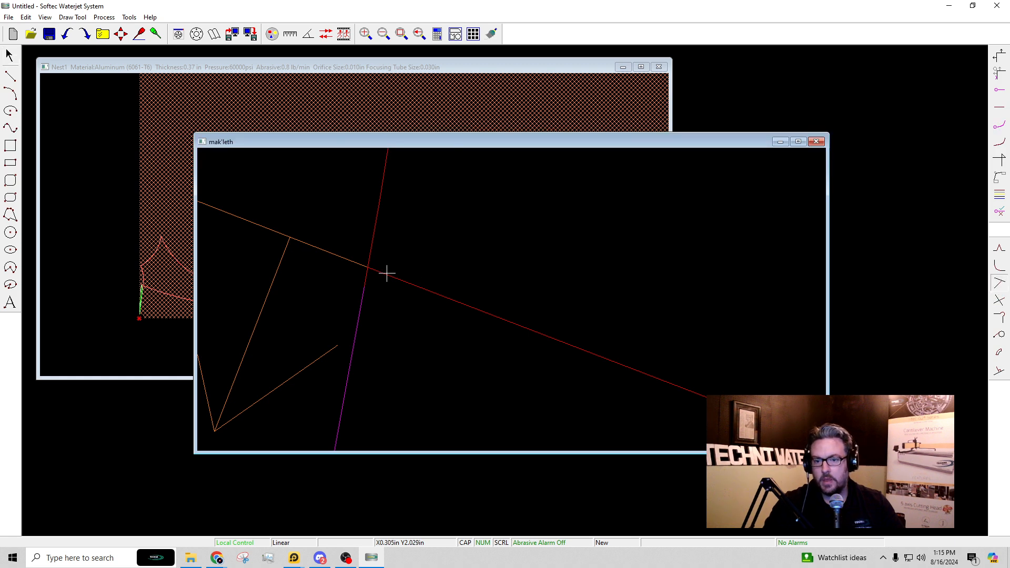
left_click(365, 268)
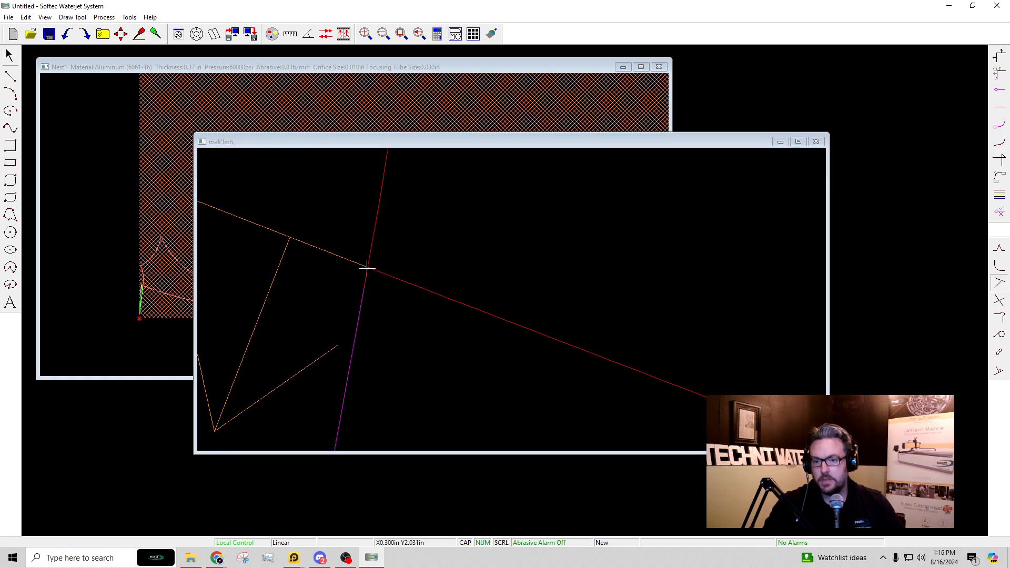
left_click(396, 255)
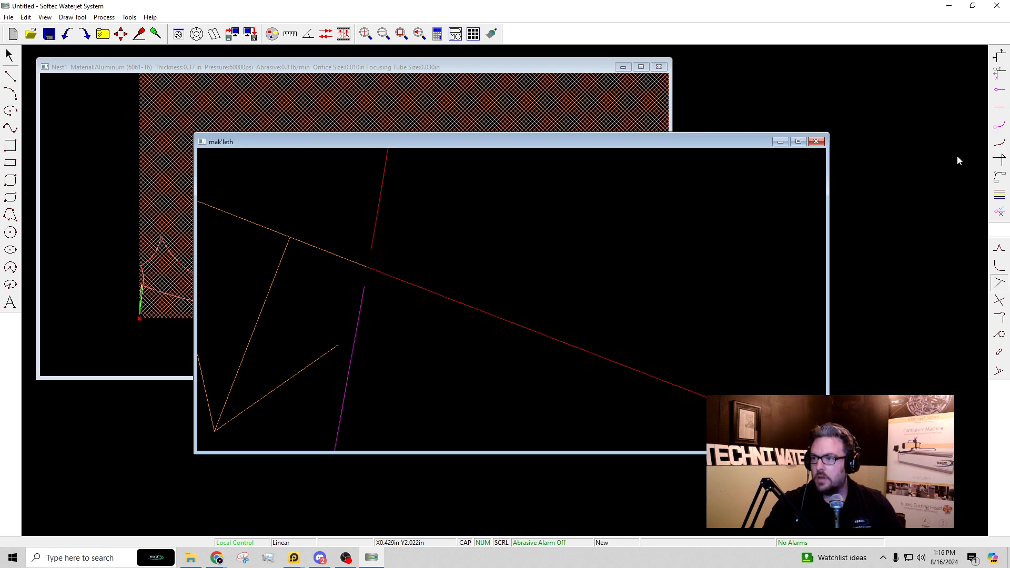
- Draw a short line from the open end of the left side edge to the start corner to close the gap
left_click(10, 76)
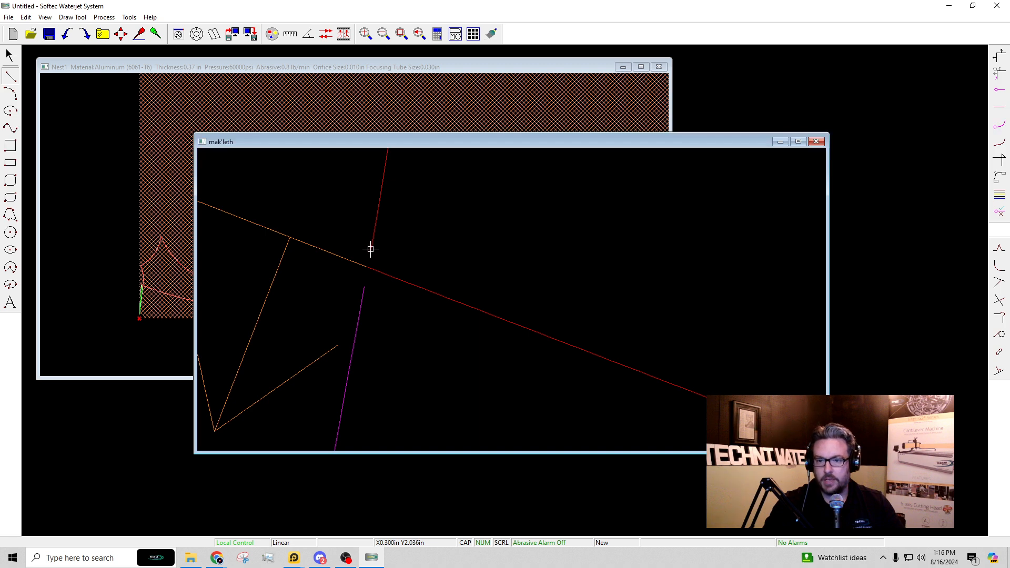
left_click(370, 249)
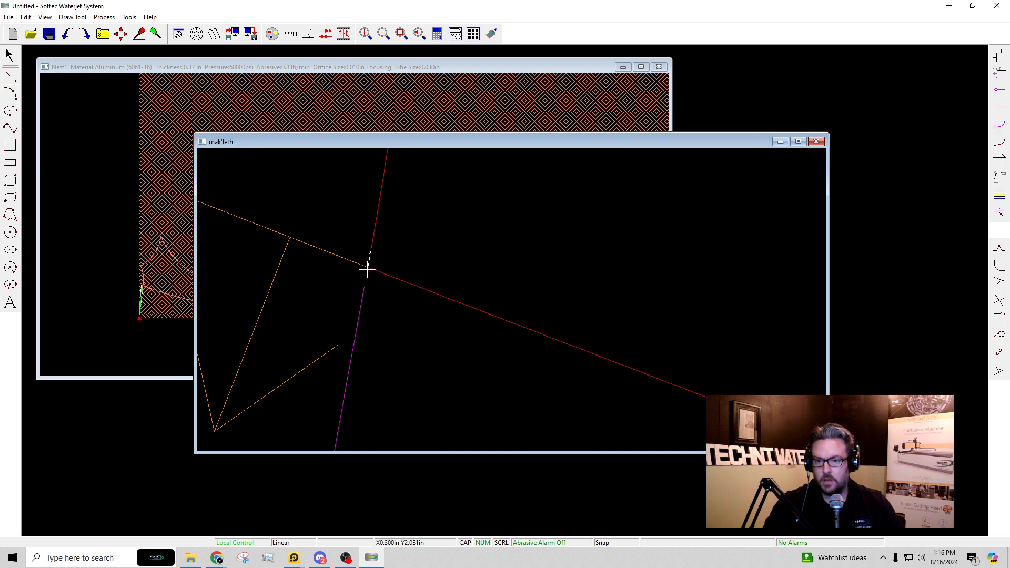
left_click(368, 270)
scroll(397, 316, "down", 3)
middle_click_drag(475, 334, 427, 342)
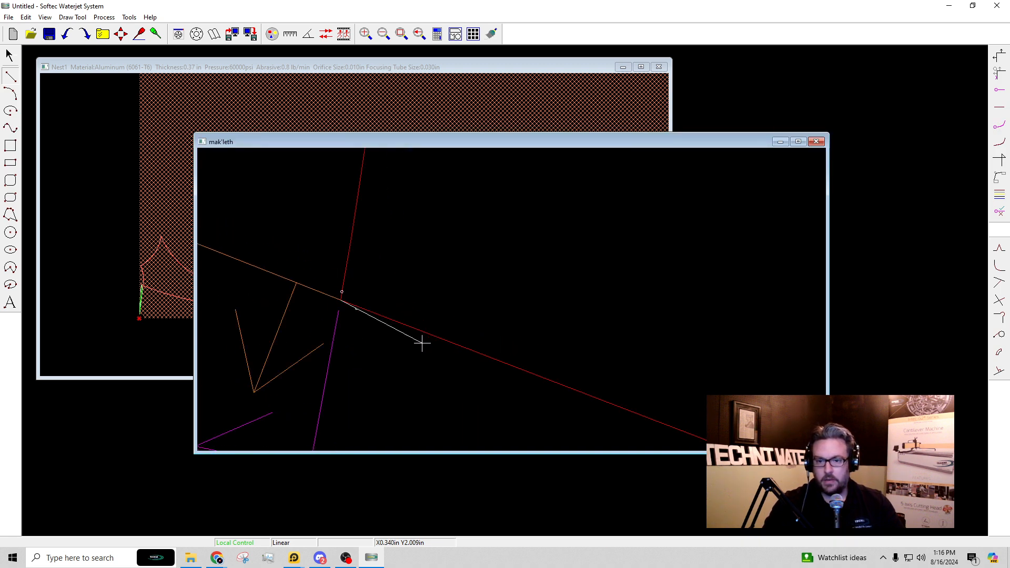
key("Escape")
- Reapply automatic compensation and leads to the repaired mak'leth profile
scroll(429, 336, "down", 5)
middle_click_drag(606, 290, 432, 295)
scroll(438, 293, "down", 5)
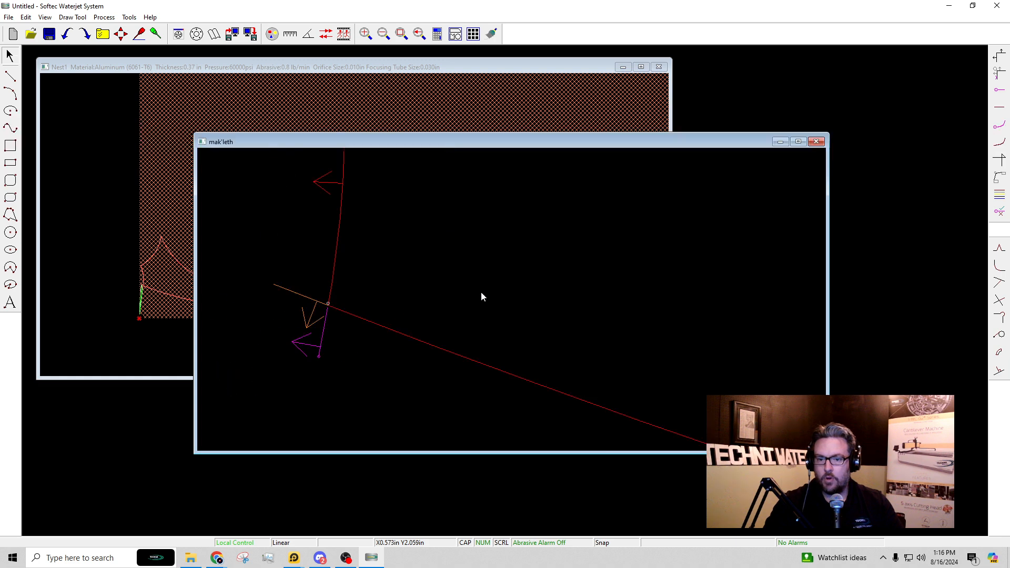
middle_click_drag(620, 286, 393, 304)
scroll(410, 306, "down", 3)
scroll(592, 310, "down", 2)
mouse_move(608, 312)
middle_mouse_down()
mouse_move(521, 300)
mouse_move(408, 313)
mouse_move(499, 312)
mouse_move(479, 316)
middle_mouse_up()
scroll(408, 313, "down", 4)
scroll(540, 310, "down", 1)
left_click(999, 73)
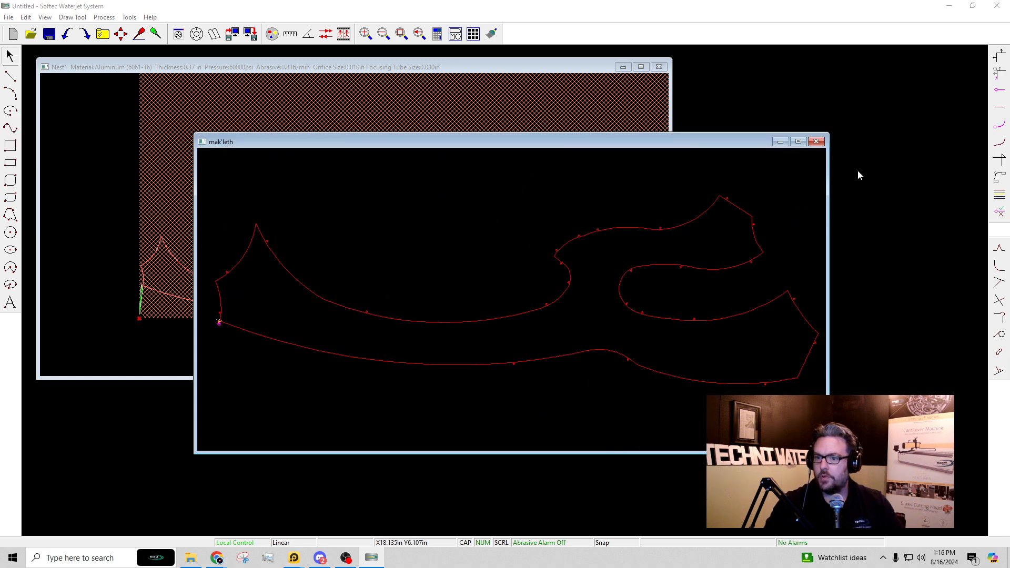
left_click(658, 196)
scroll(448, 259, "up", 1)
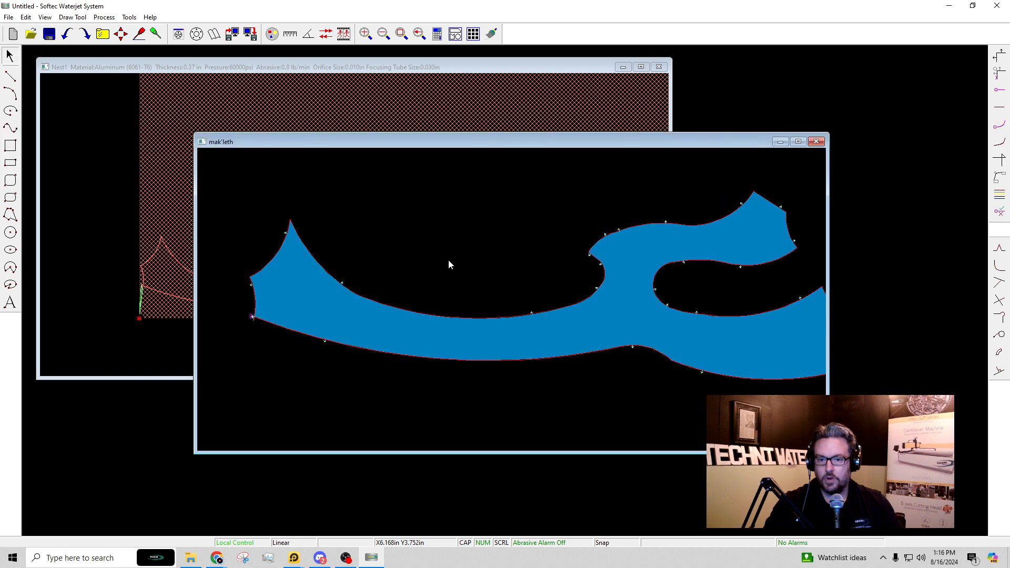
scroll(419, 258, "down", 1)
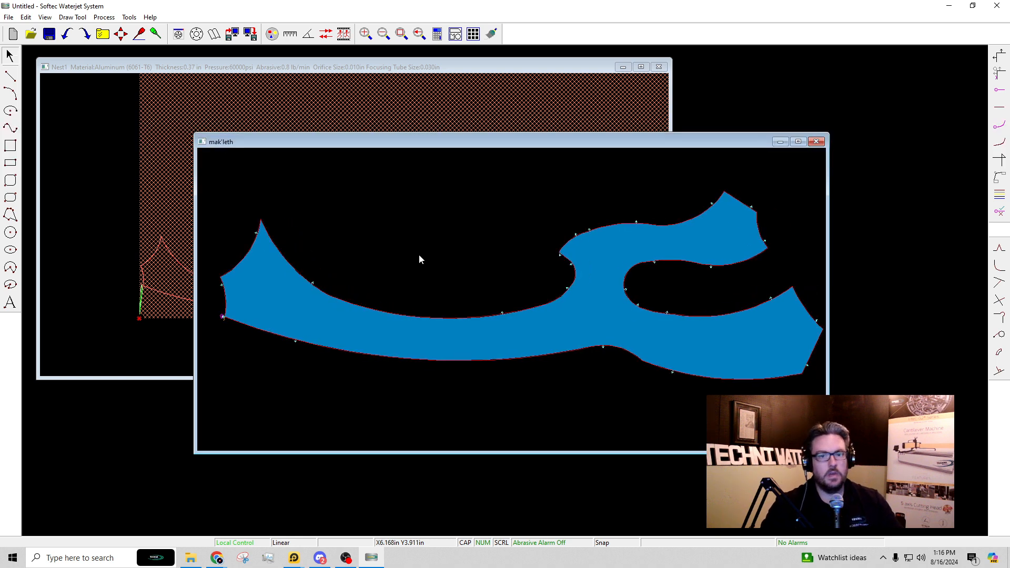
- Compare the updated mak'leth object with its copy in Nest1, leaving the nest window in front
left_click(361, 74)
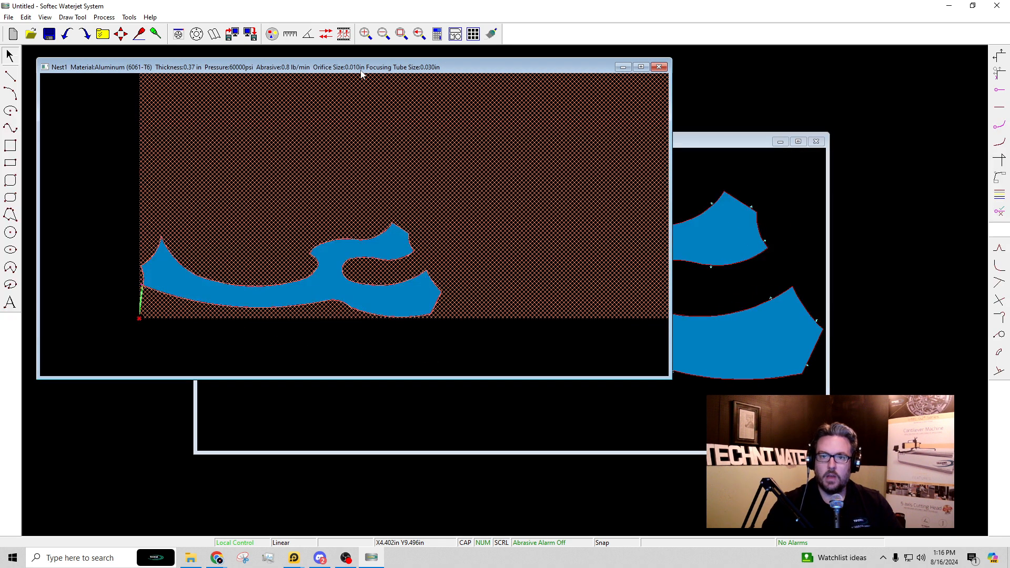
left_click_drag(694, 140, 696, 173)
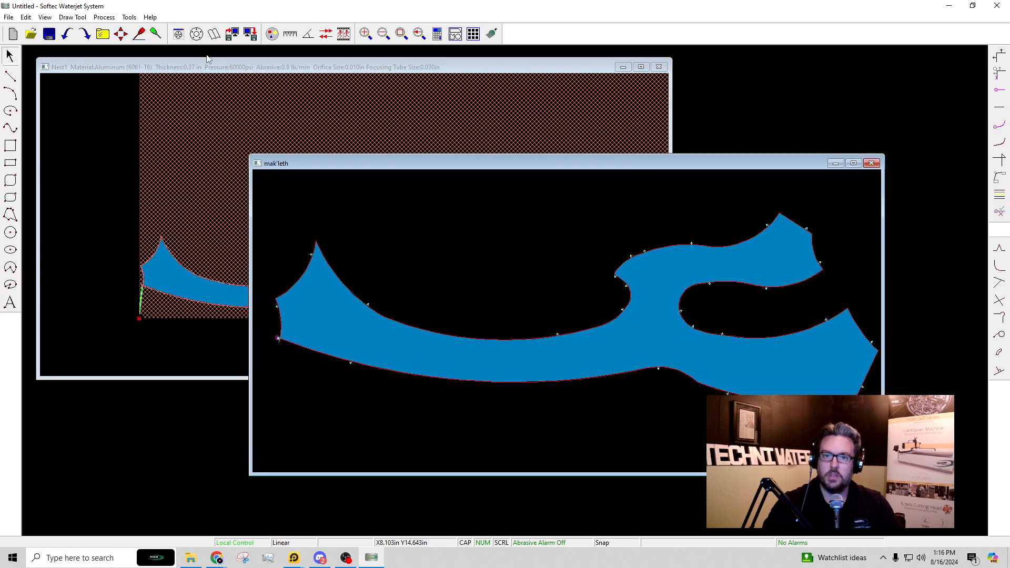
left_click(340, 66)
left_click(711, 165)
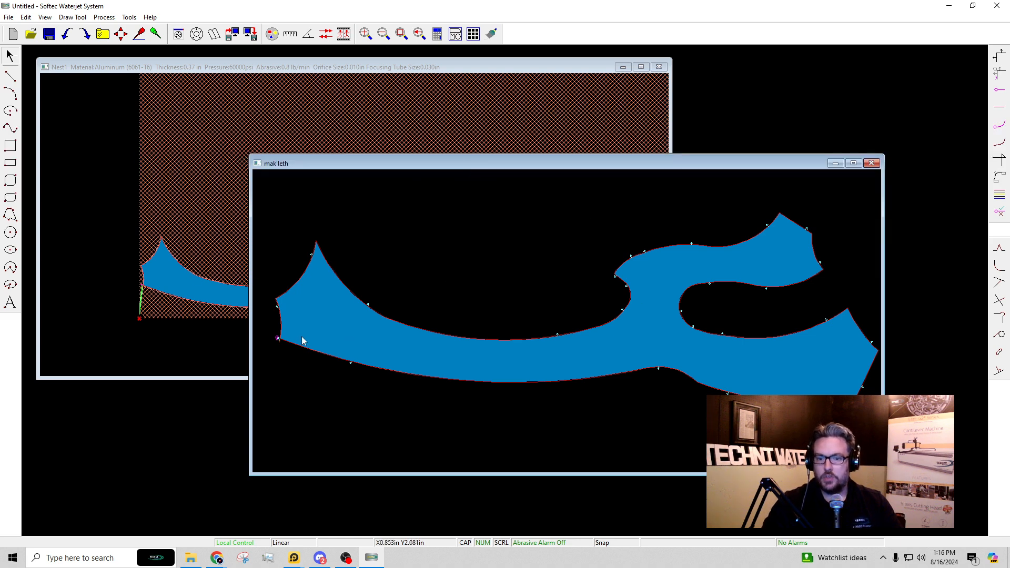
left_click(347, 124)
scroll(348, 125, "down", 2)
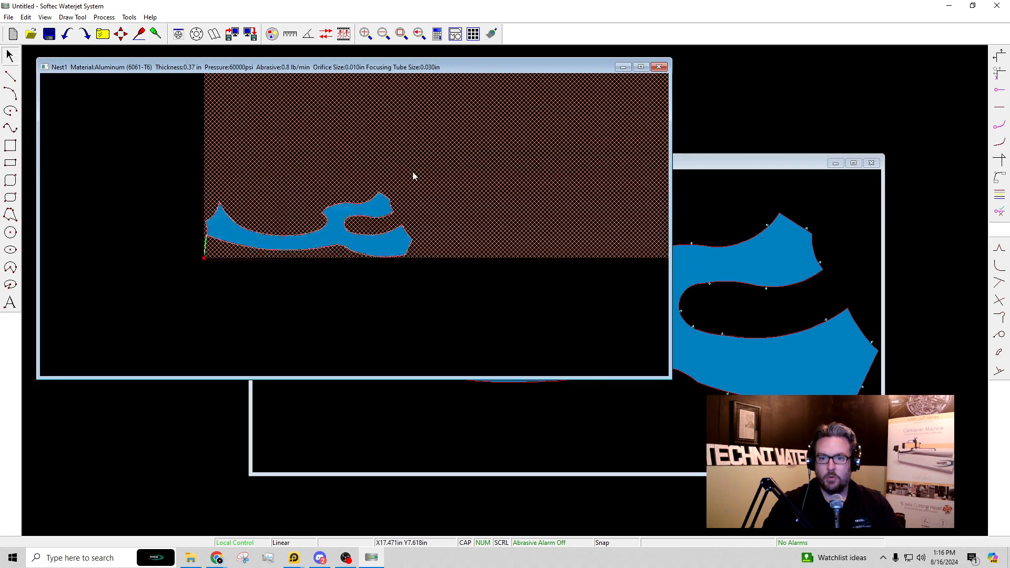
- Examine the nested part on the aluminum sheet and the mak'leth object, leaving the object window in front with its whole profile in view
scroll(374, 208, "down", 2)
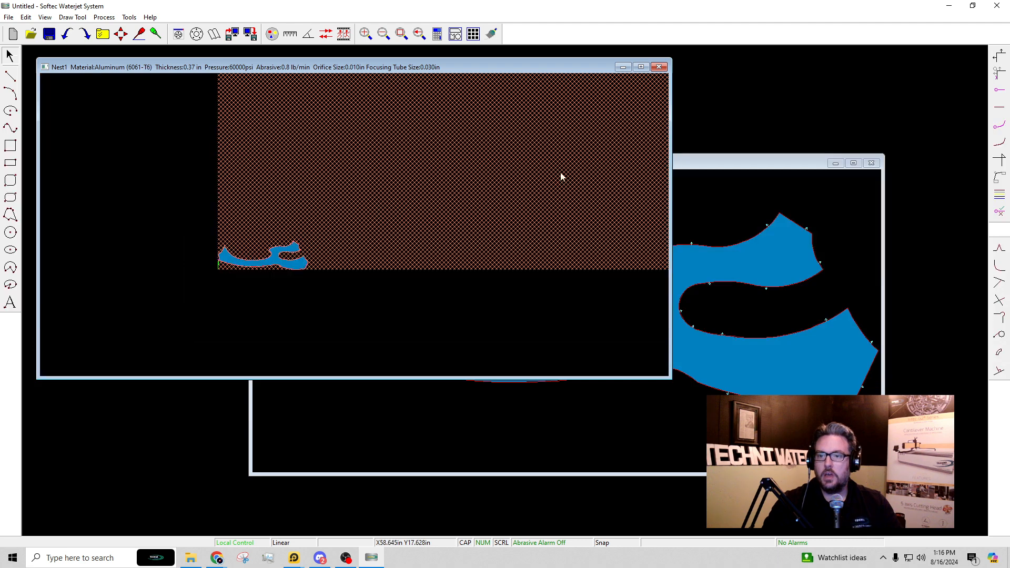
left_click(705, 164)
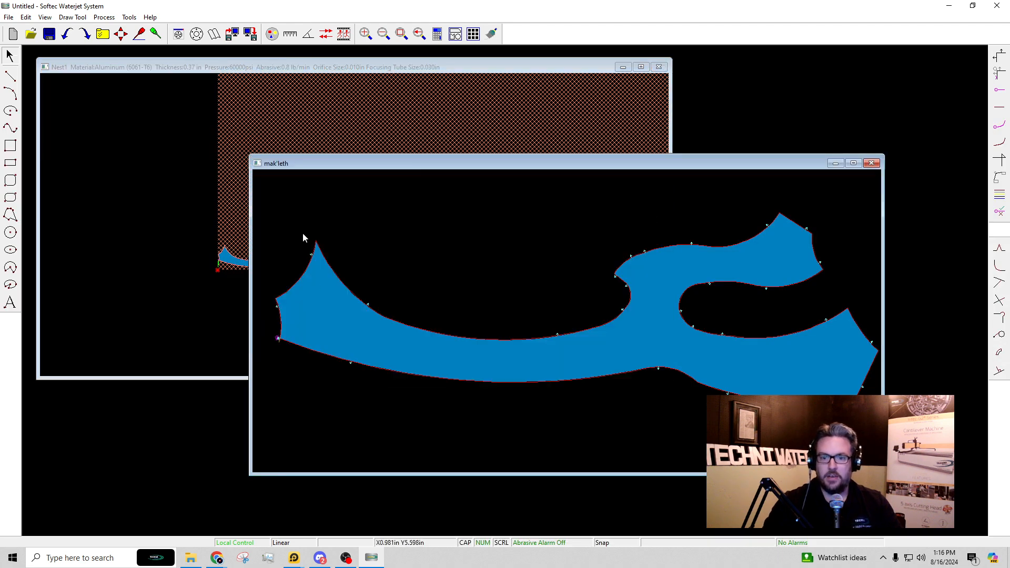
middle_click_drag(401, 370, 434, 360)
left_click(325, 67)
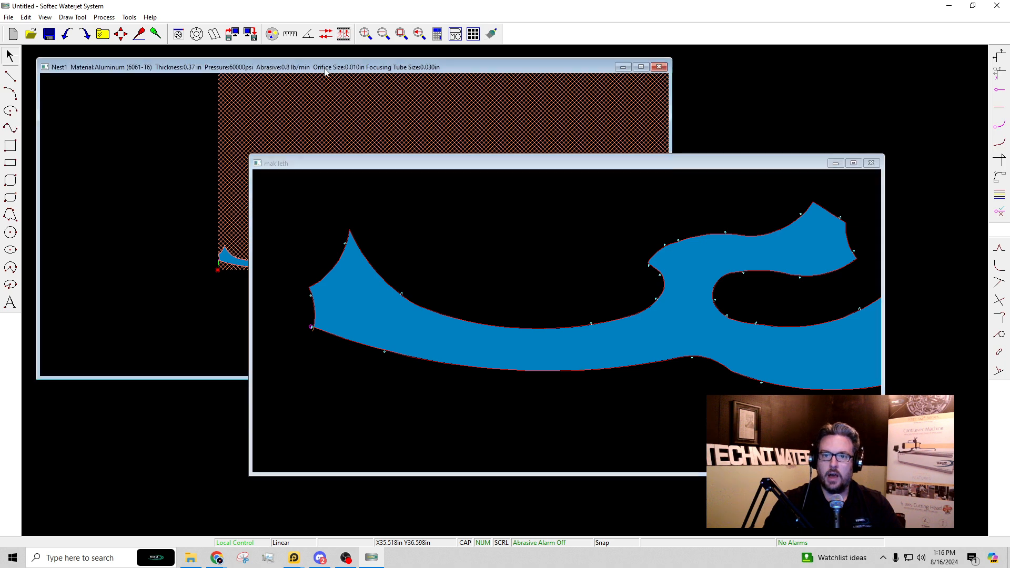
left_click(733, 166)
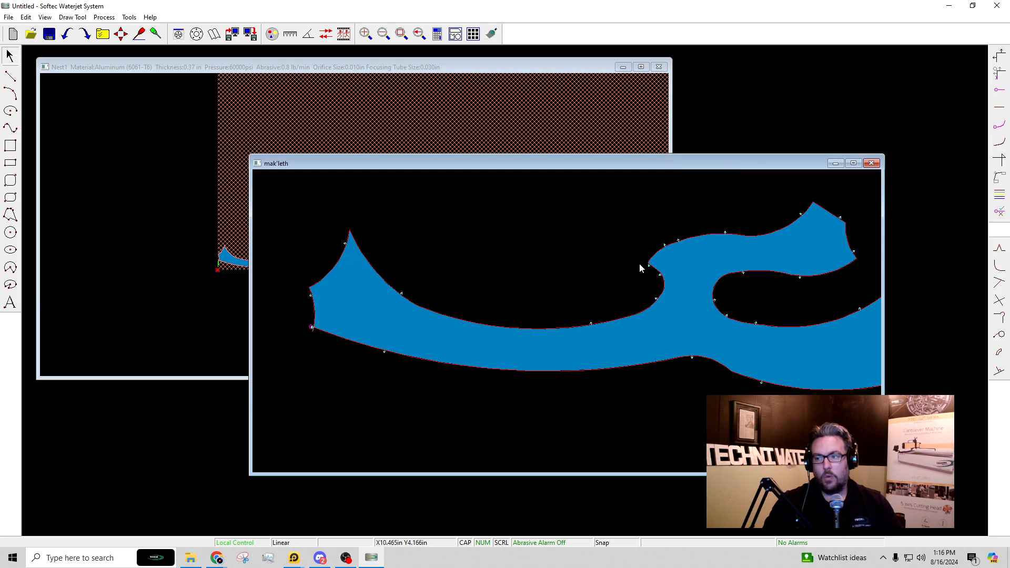
left_click_drag(572, 168, 546, 164)
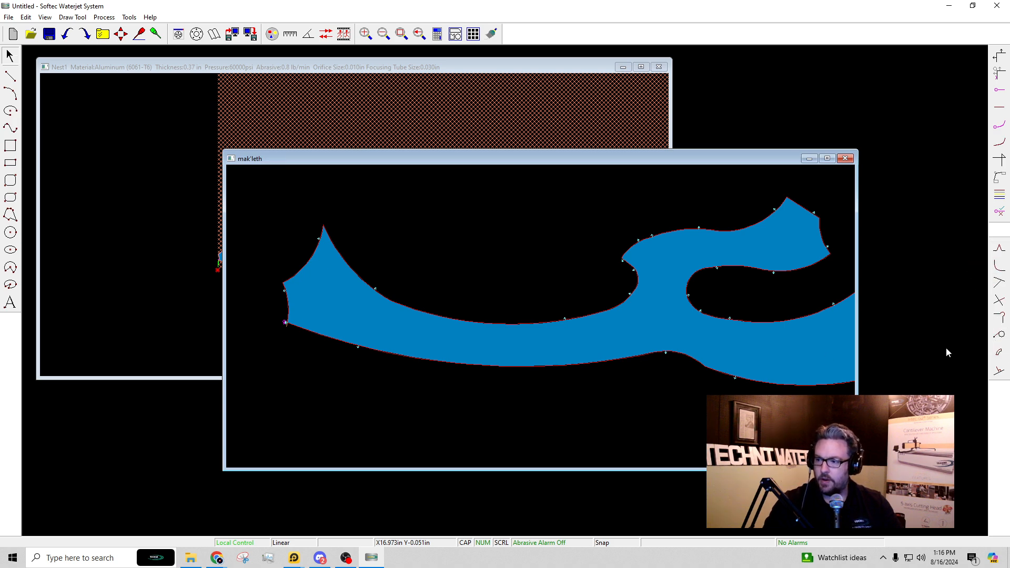
scroll(490, 277, "down", 2)
middle_click_drag(512, 275, 496, 280)
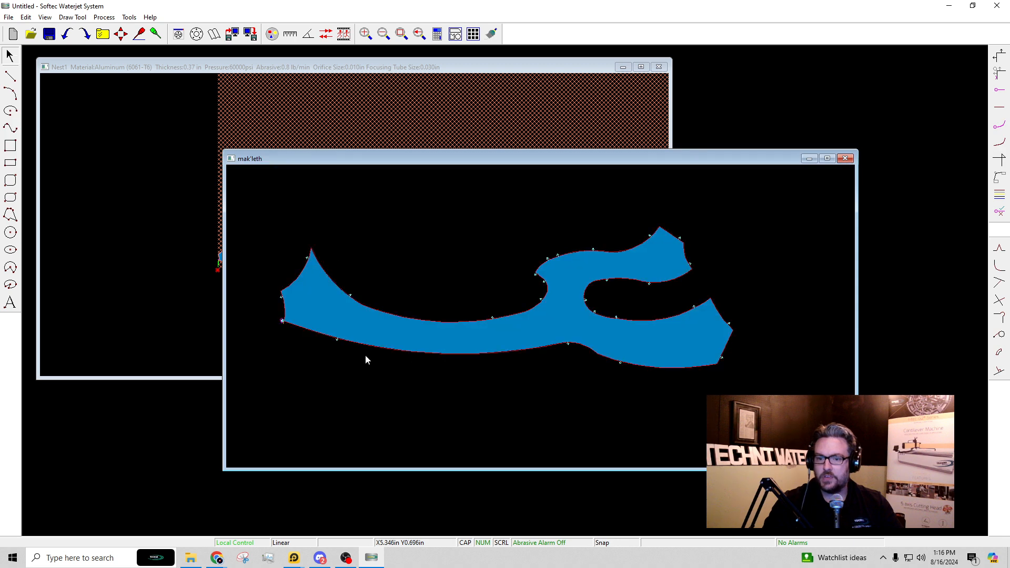